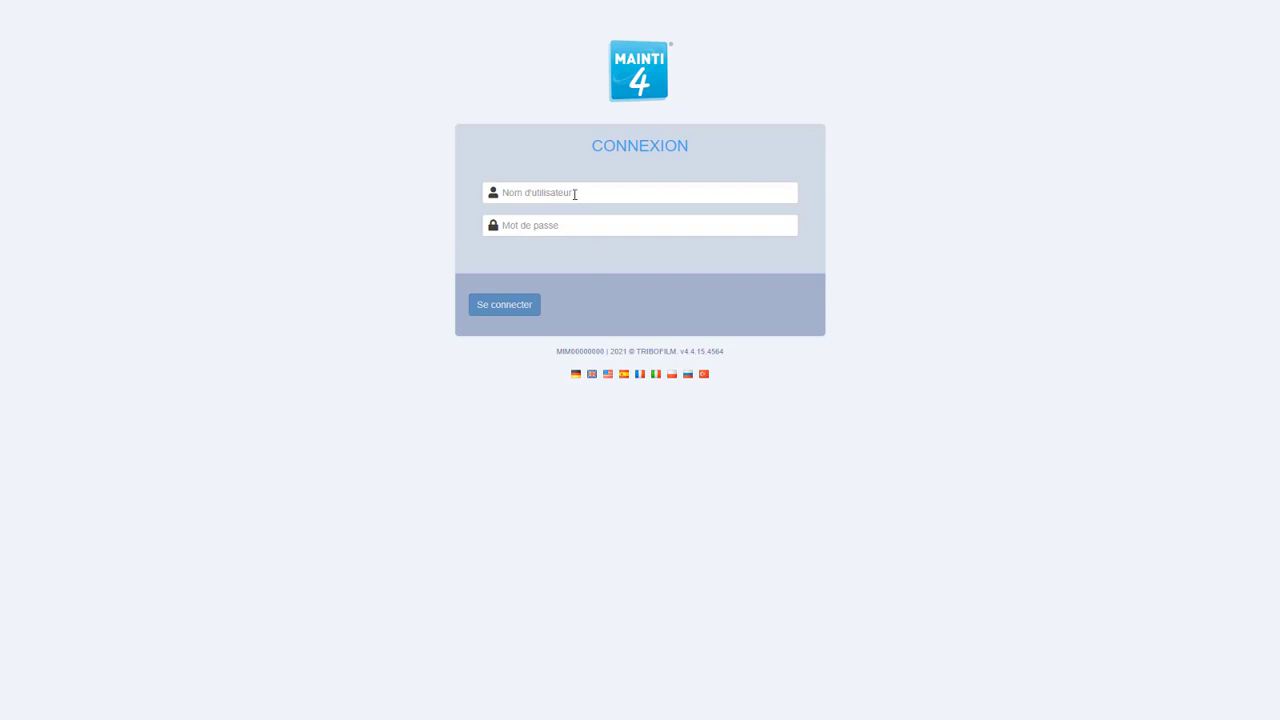
Log in to the maintenance application with the account's user name
{"action": "left_click", "coordinate": [575, 194]}
{"action": "type", "text": "Max"}
{"action": "key", "text": "Return"}
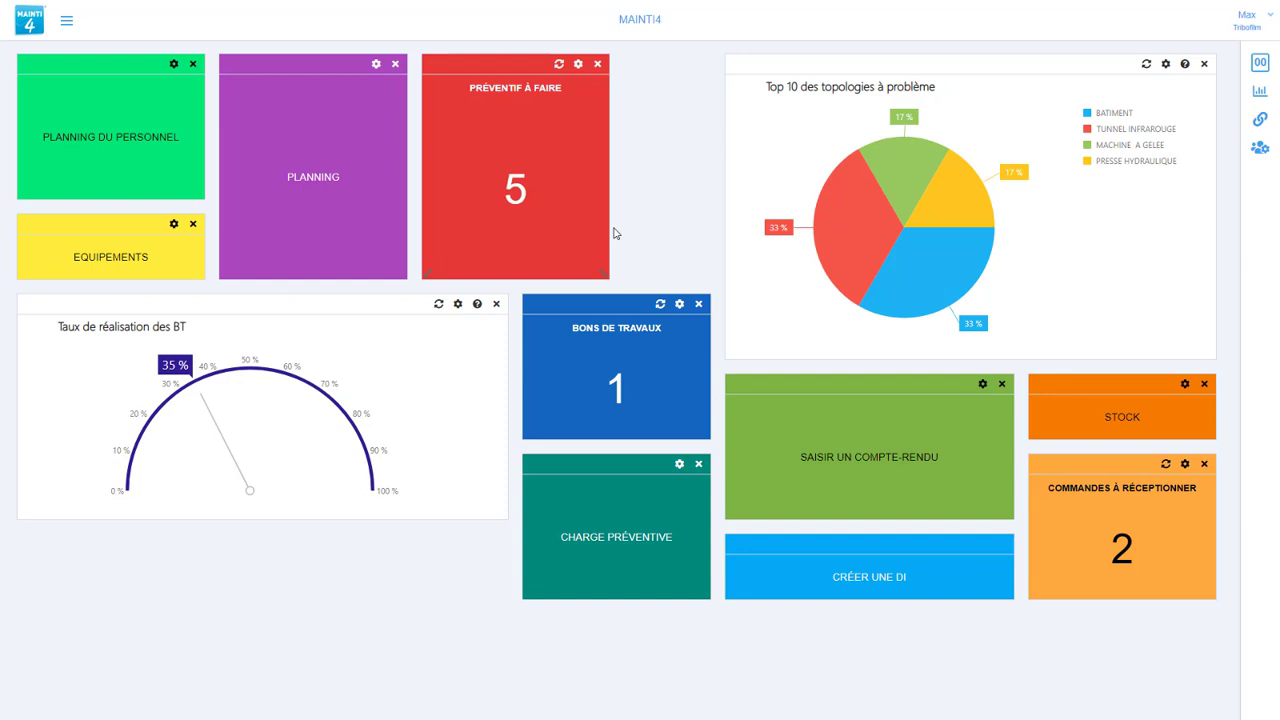
Open the work planning and consult the legend for work order statuses and presence/absence colours
{"action": "left_click", "coordinate": [308, 218]}
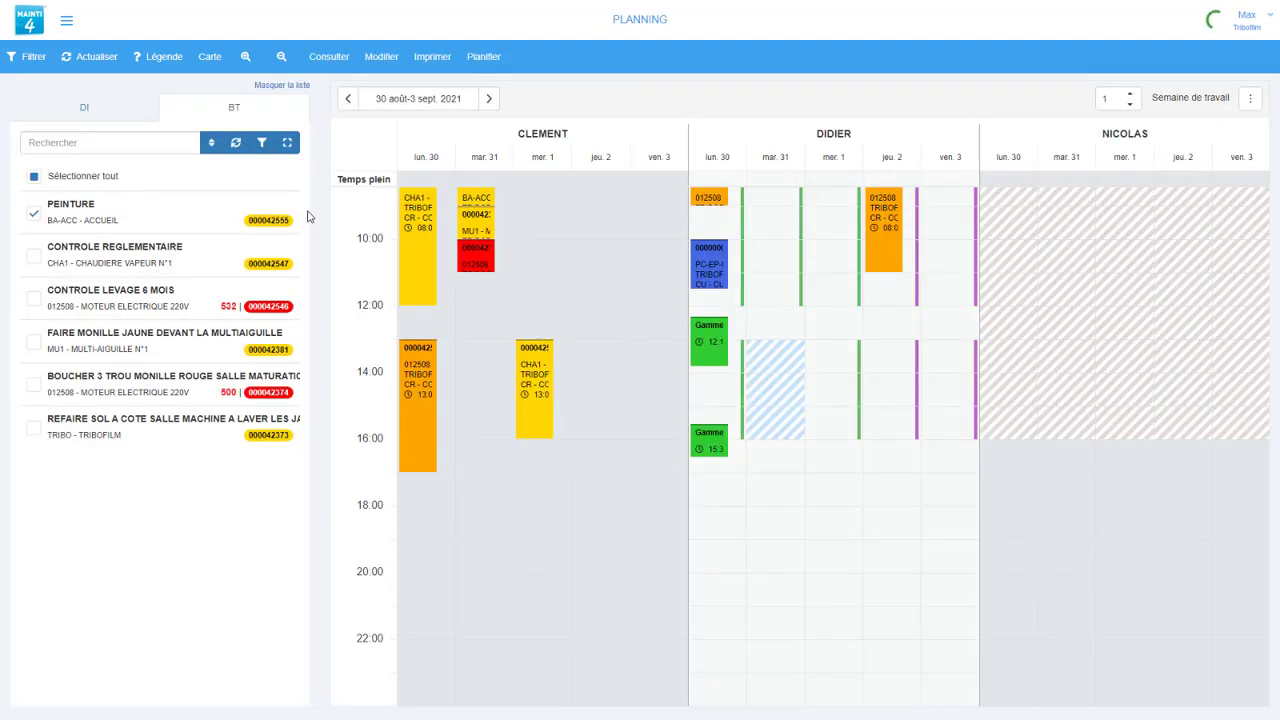
{"action": "scroll", "coordinate": [589, 240], "scroll_direction": "up", "scroll_amount": 2}
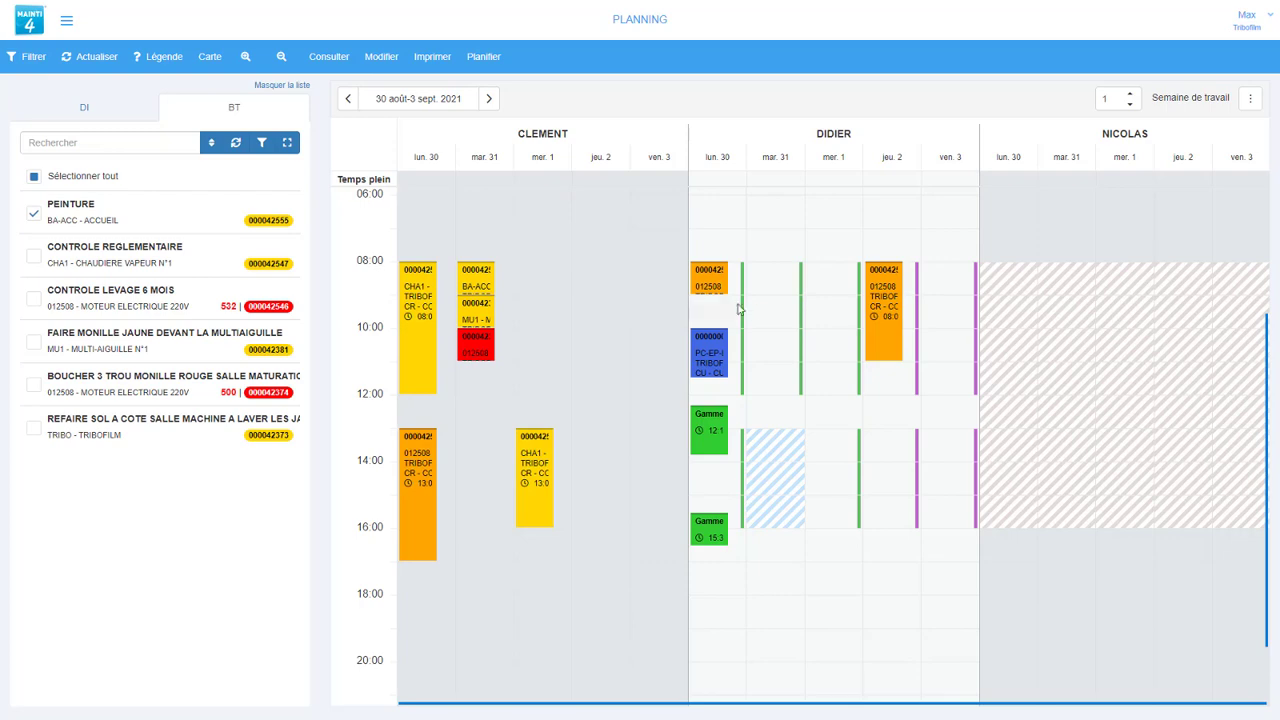
{"action": "left_click", "coordinate": [163, 60]}
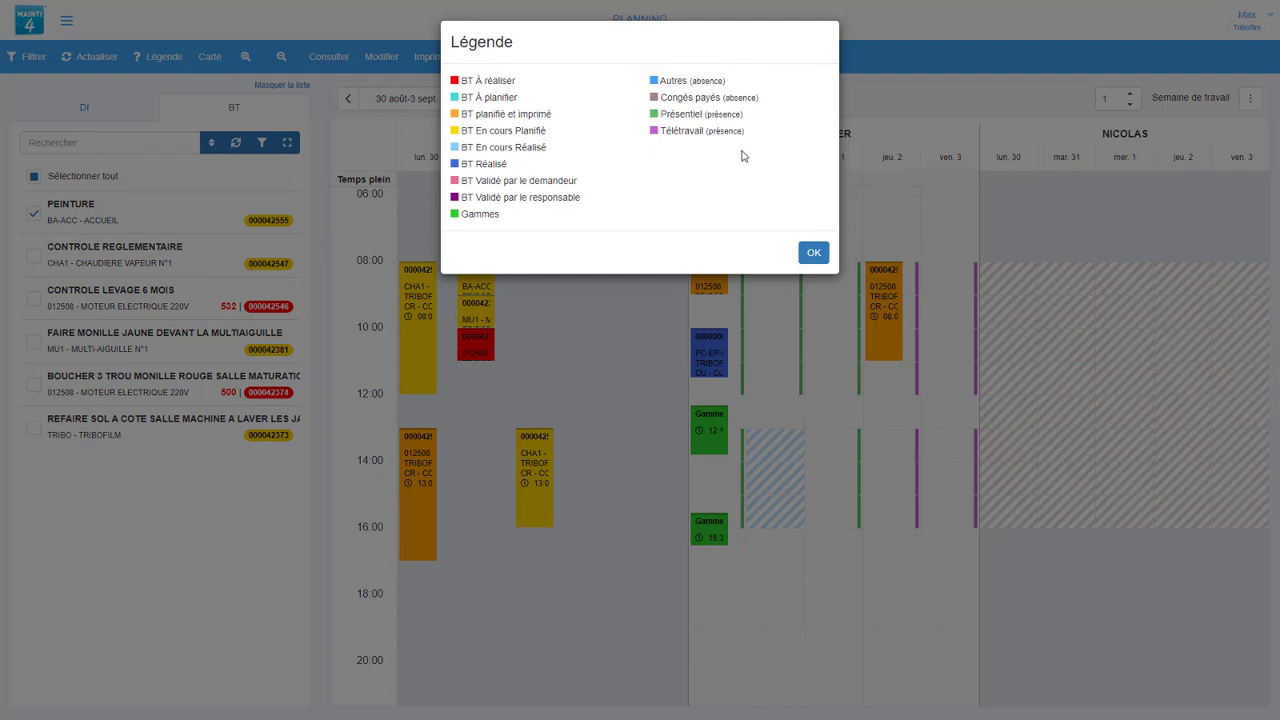
{"action": "left_click", "coordinate": [819, 255]}
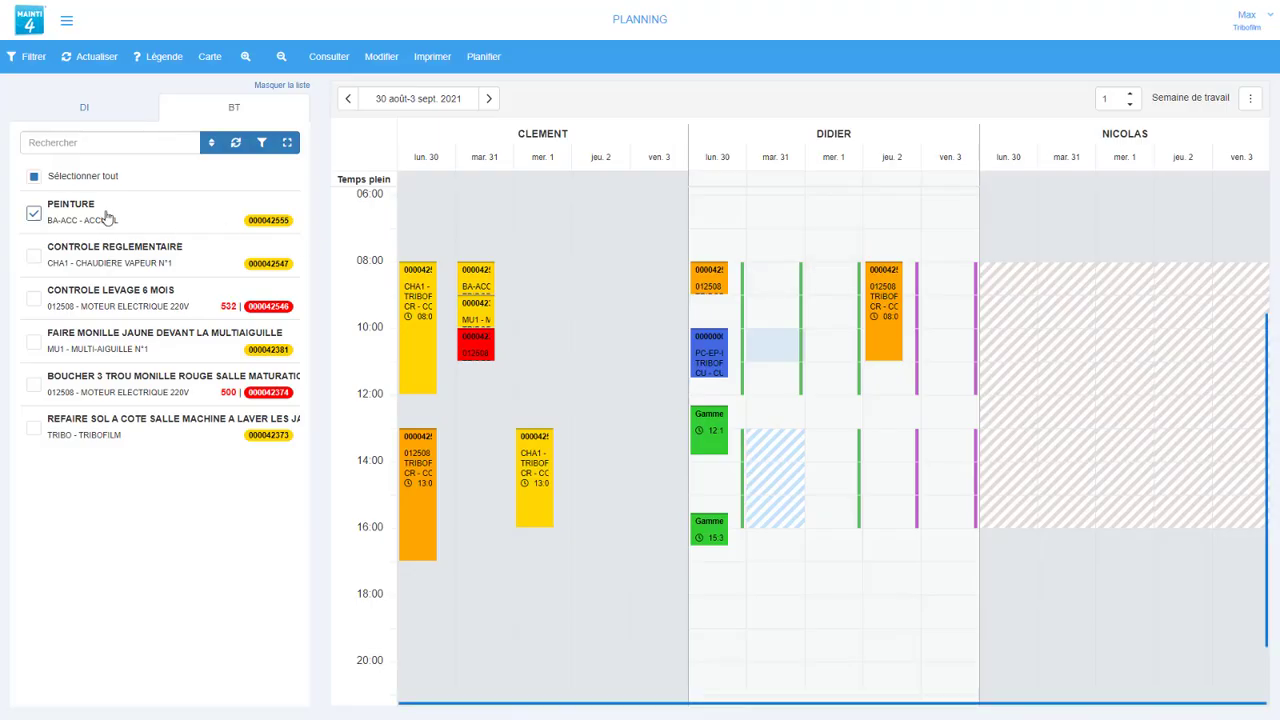
Plan the PEINTURE work order for the second technician from Tuesday 31/08/2021 at 10:00, respecting the planning and existing interventions
{"action": "left_click_drag", "start_coordinate": [106, 217], "coordinate": [768, 352]}
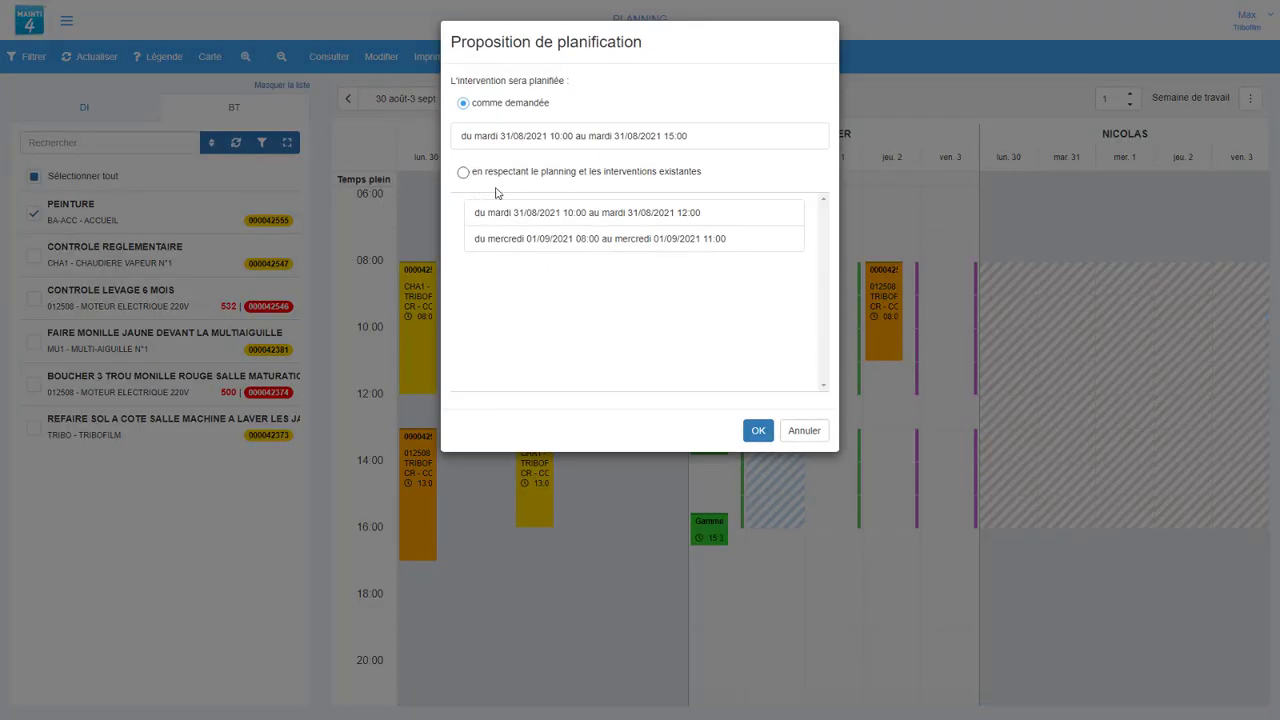
{"action": "left_click", "coordinate": [507, 177]}
{"action": "left_click", "coordinate": [758, 431]}
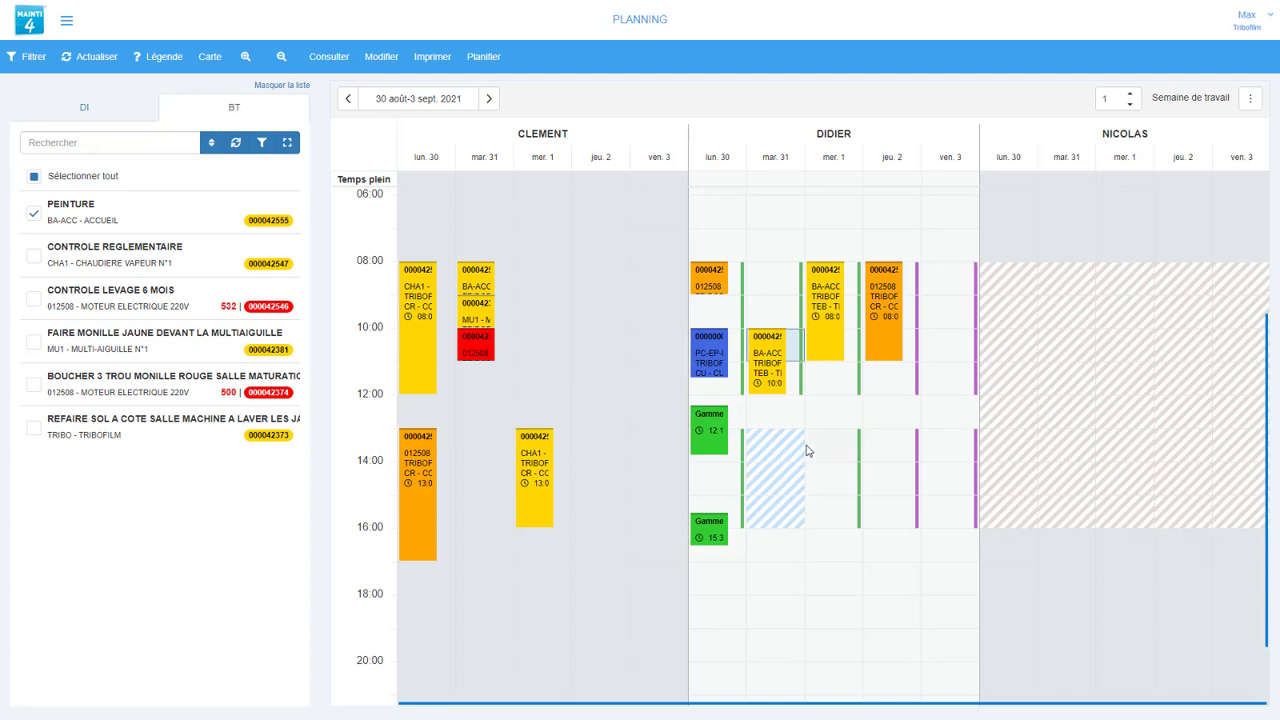
{"action": "mouse_move", "coordinate": [770, 378]}
{"action": "mouse_move", "coordinate": [832, 364]}
Open the presence/absence types list in the company base data and review the settings of the Présentiel type
{"action": "left_click", "coordinate": [66, 21]}
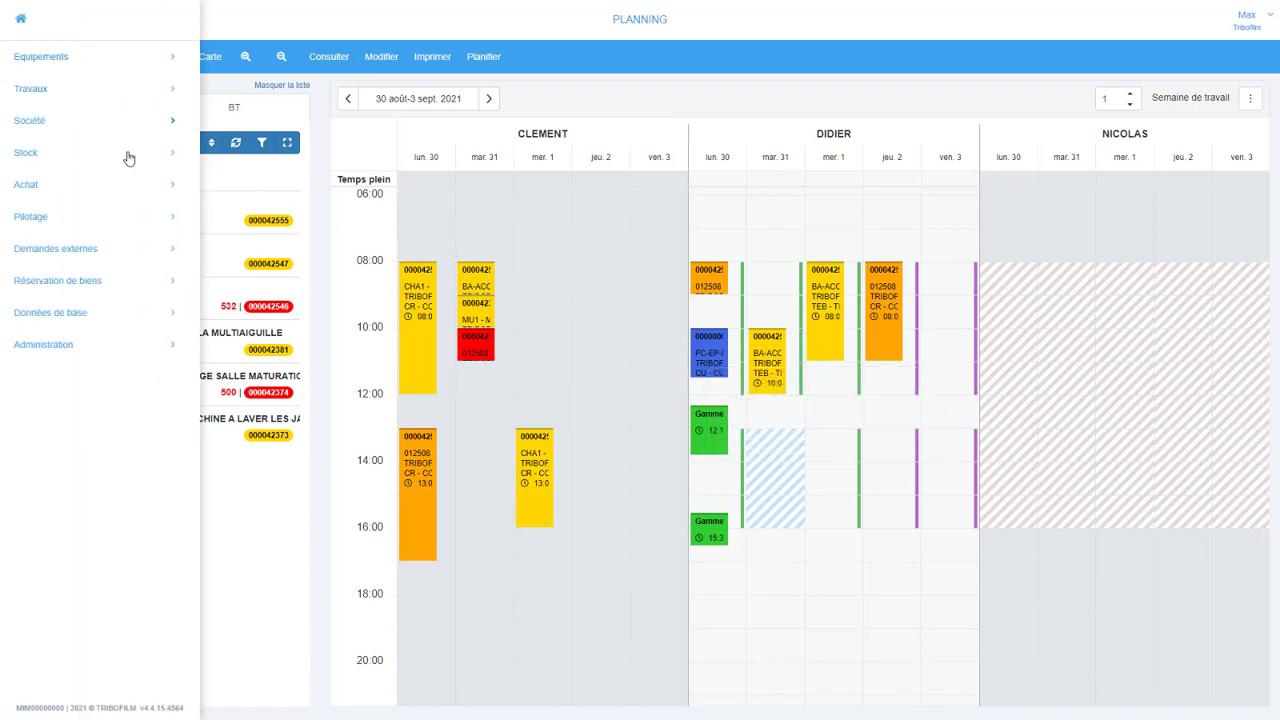
{"action": "left_click", "coordinate": [88, 322]}
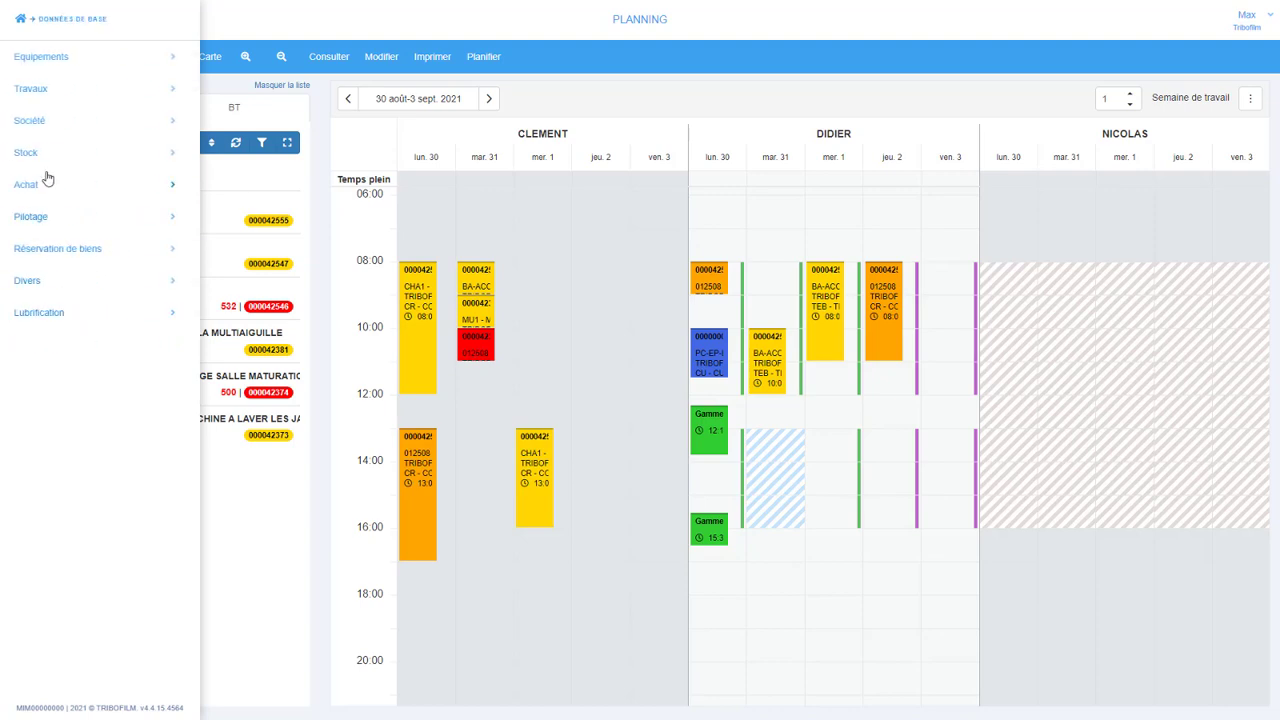
{"action": "left_click", "coordinate": [47, 123]}
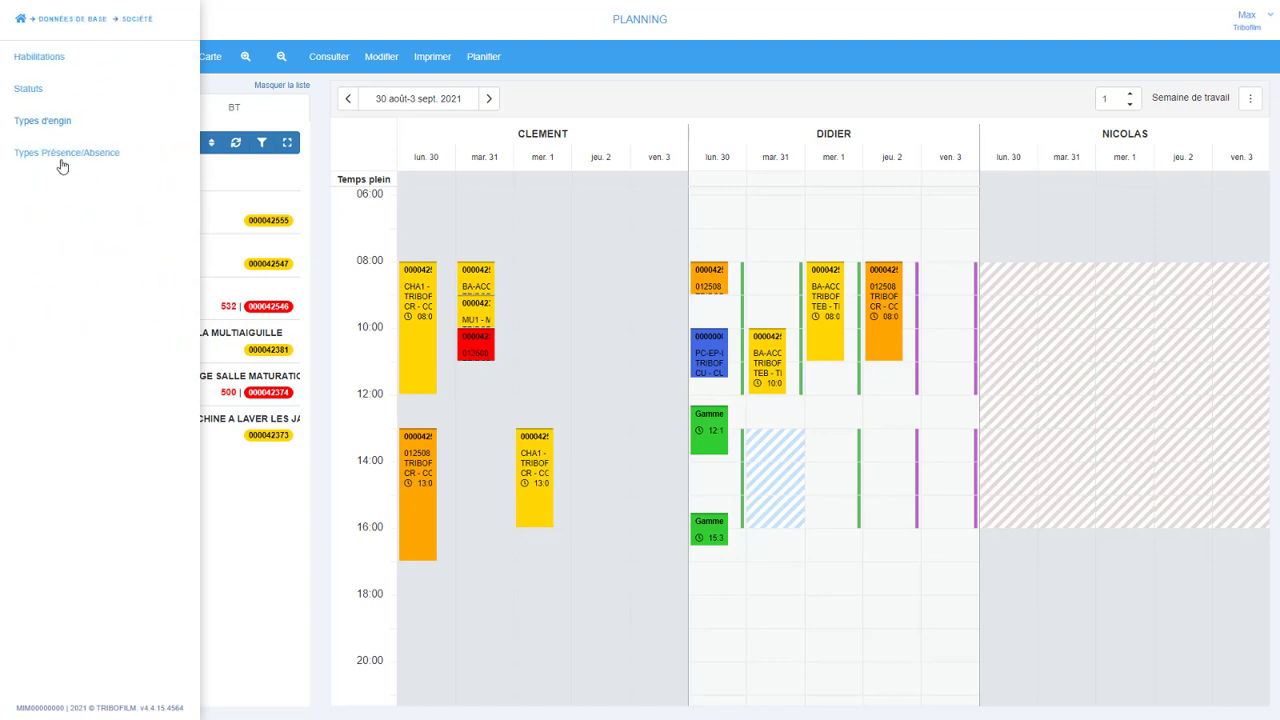
{"action": "left_click", "coordinate": [136, 160]}
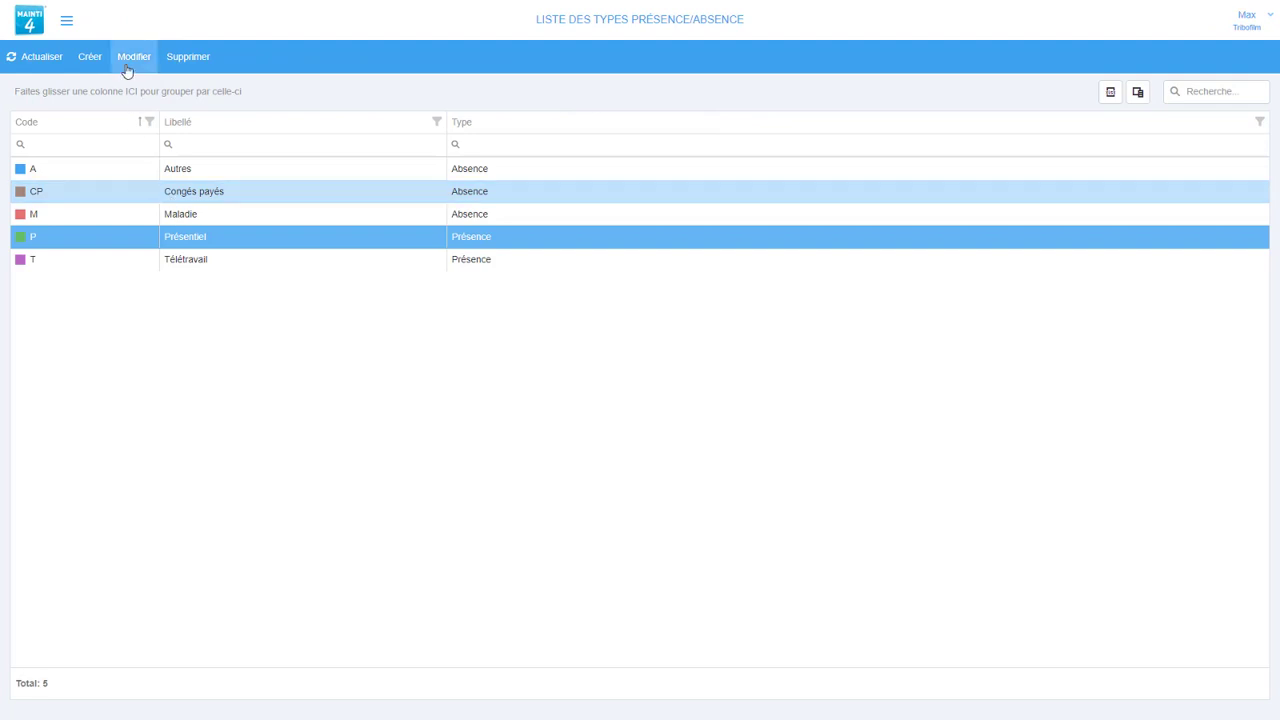
{"action": "left_click", "coordinate": [133, 58]}
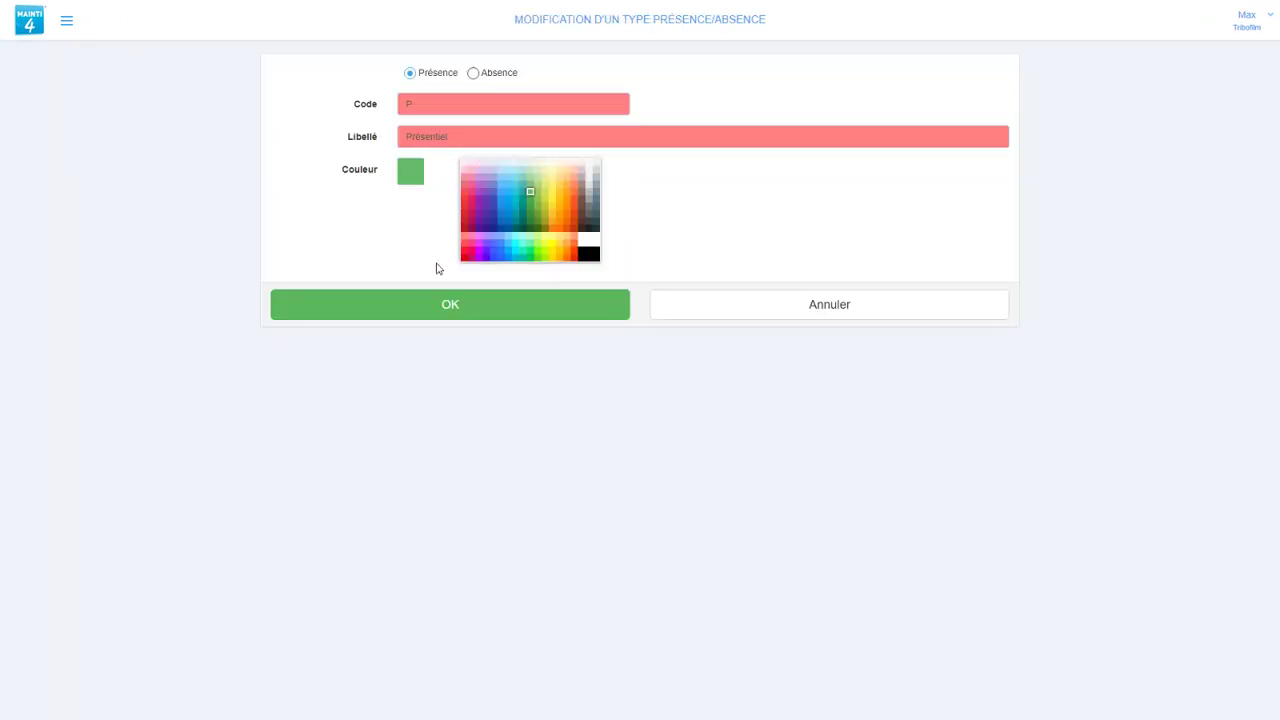
{"action": "left_click", "coordinate": [469, 312]}
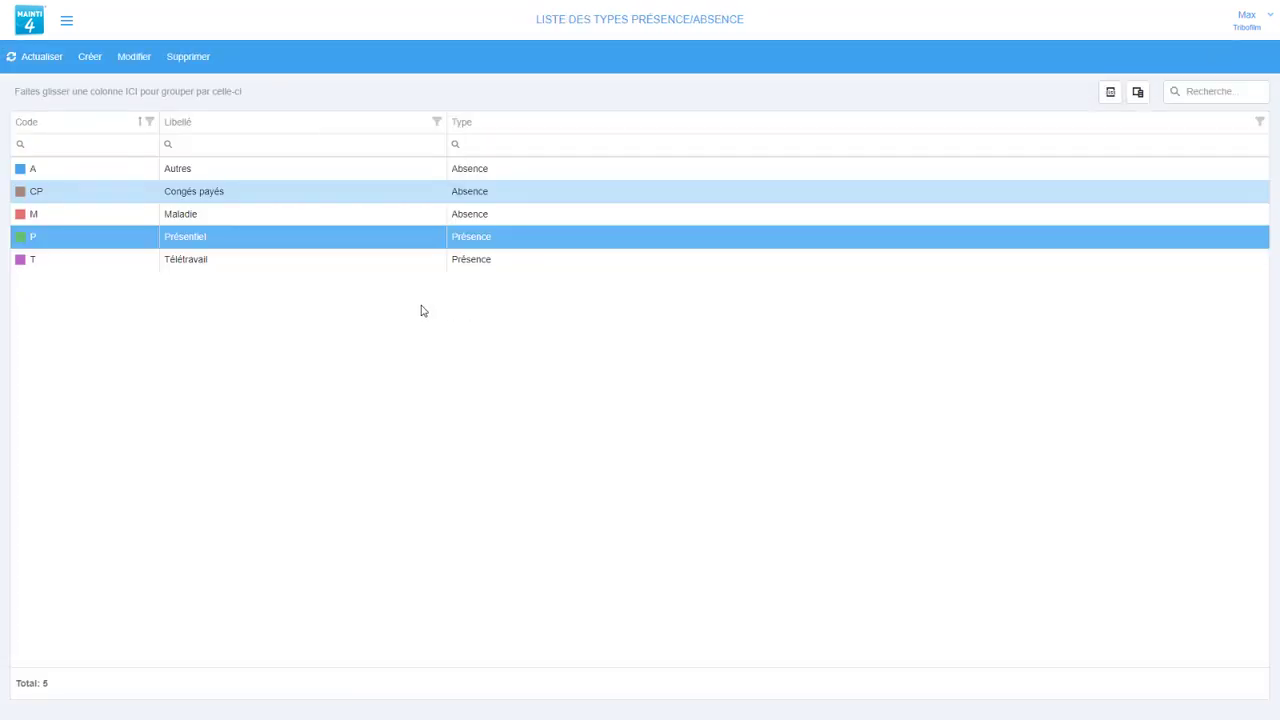
Open the personnel planning from the company section
{"action": "left_click", "coordinate": [66, 20]}
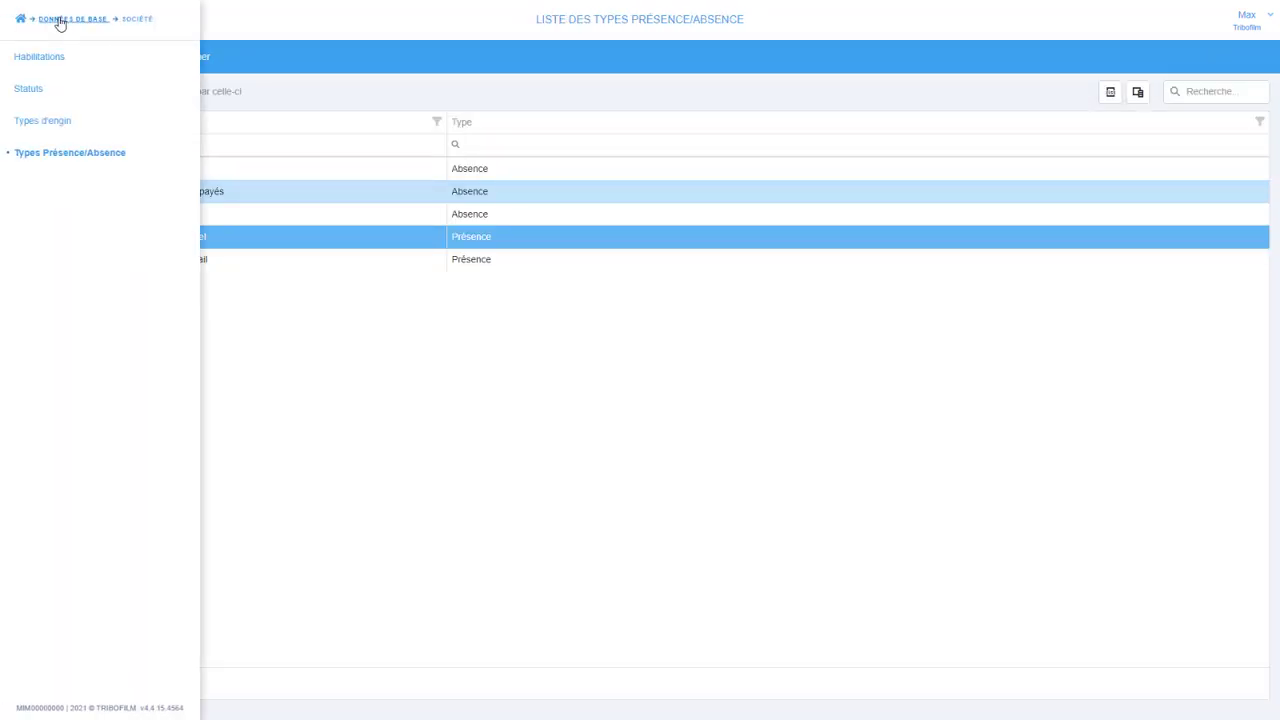
{"action": "left_click", "coordinate": [22, 20]}
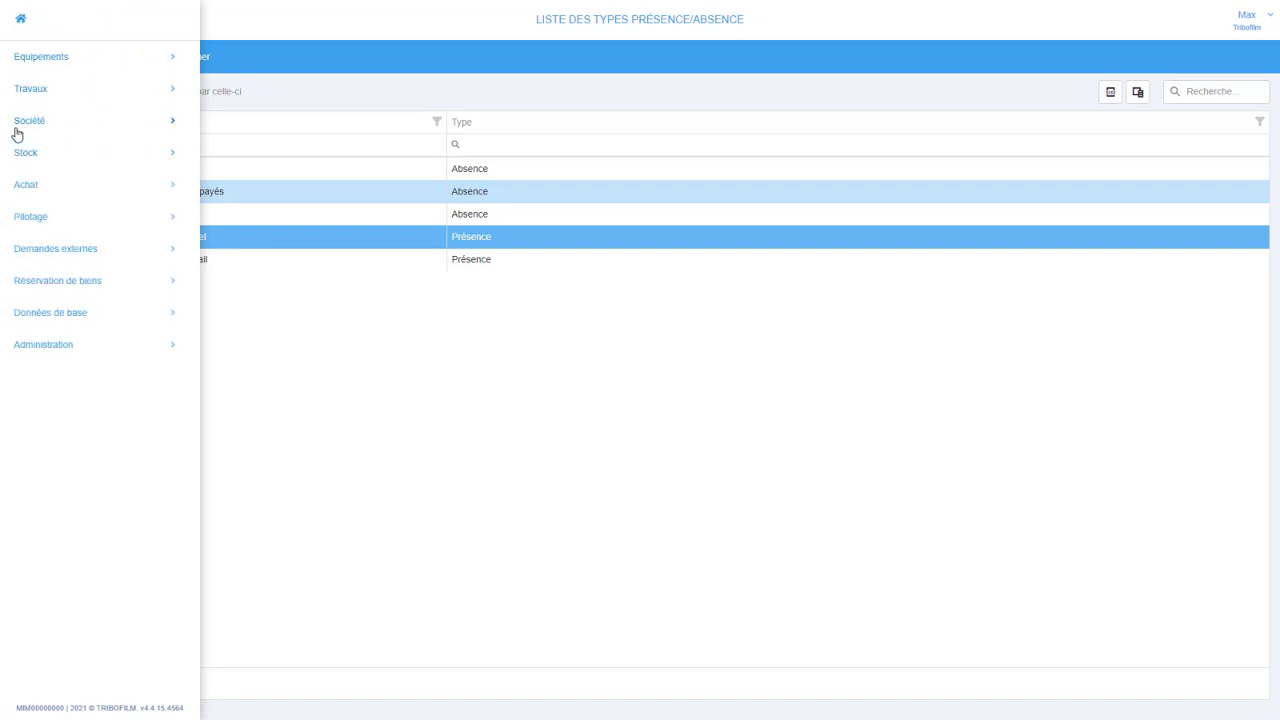
{"action": "left_click", "coordinate": [59, 124]}
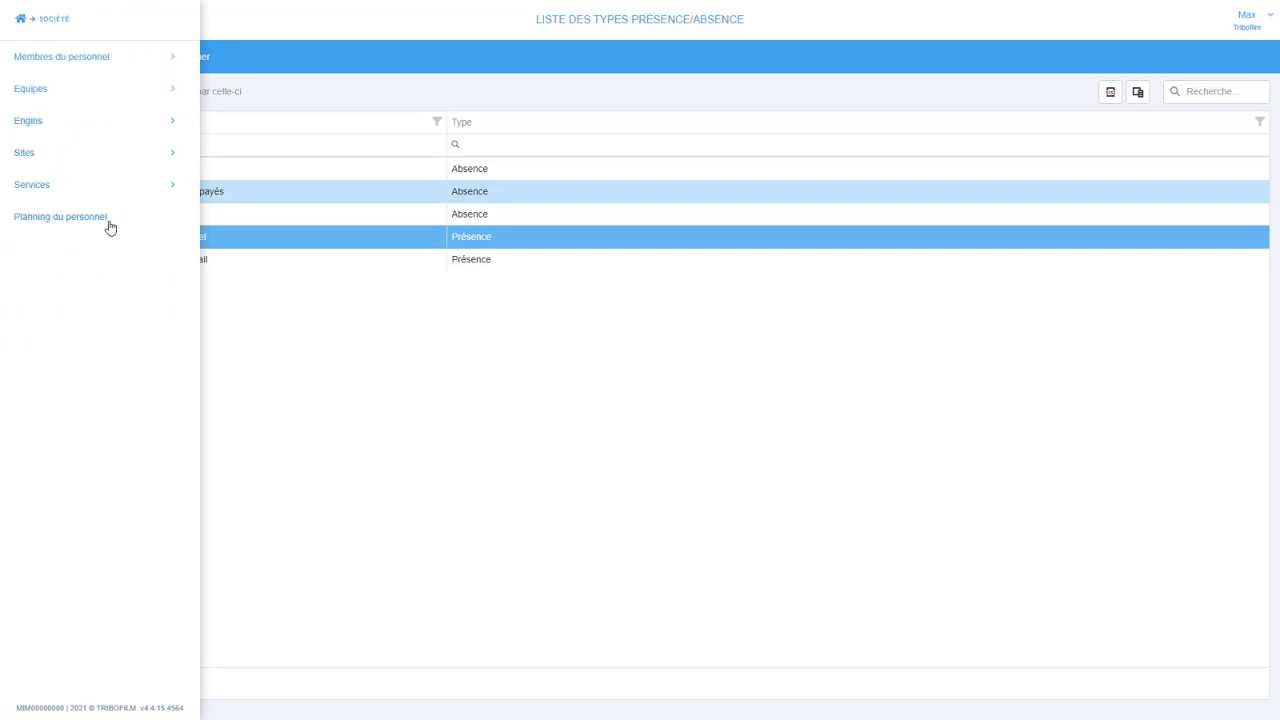
{"action": "left_click", "coordinate": [111, 227]}
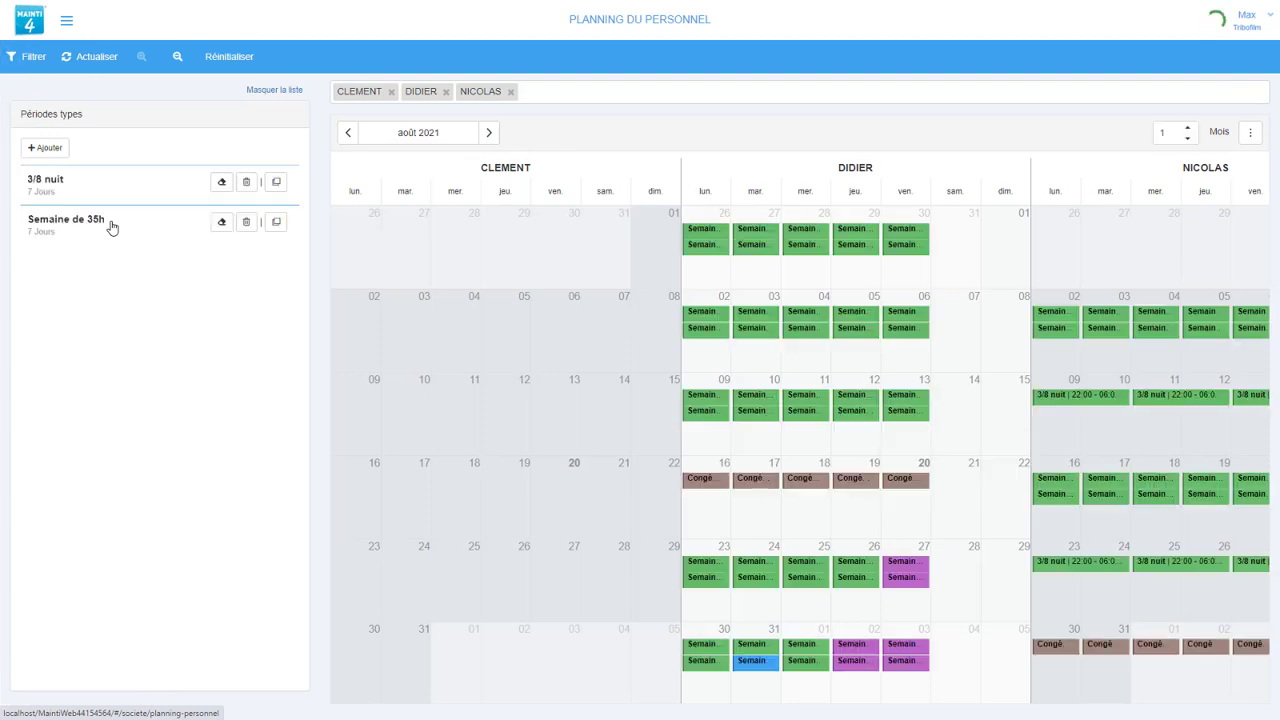
Review the personnel planning's filter choices by service or team, and the list of selectable staff members
{"action": "left_click", "coordinate": [38, 60]}
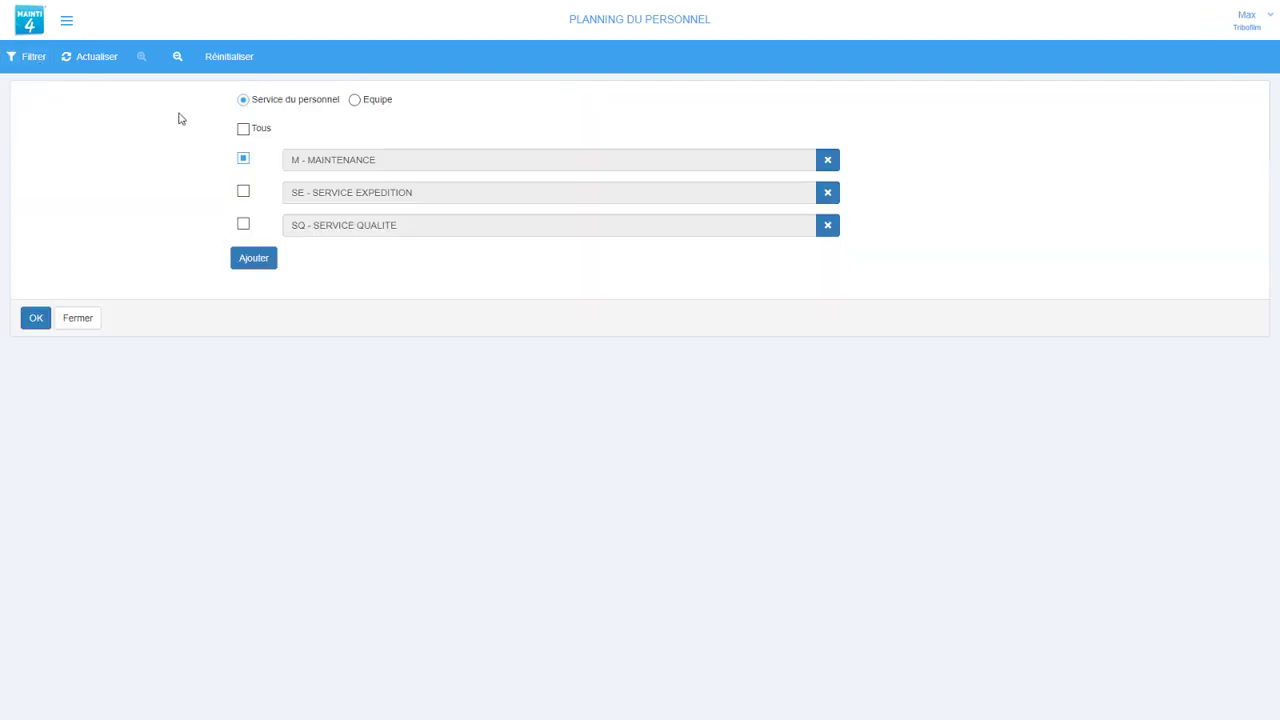
{"action": "left_click", "coordinate": [355, 100]}
{"action": "left_click", "coordinate": [283, 104]}
{"action": "left_click", "coordinate": [71, 326]}
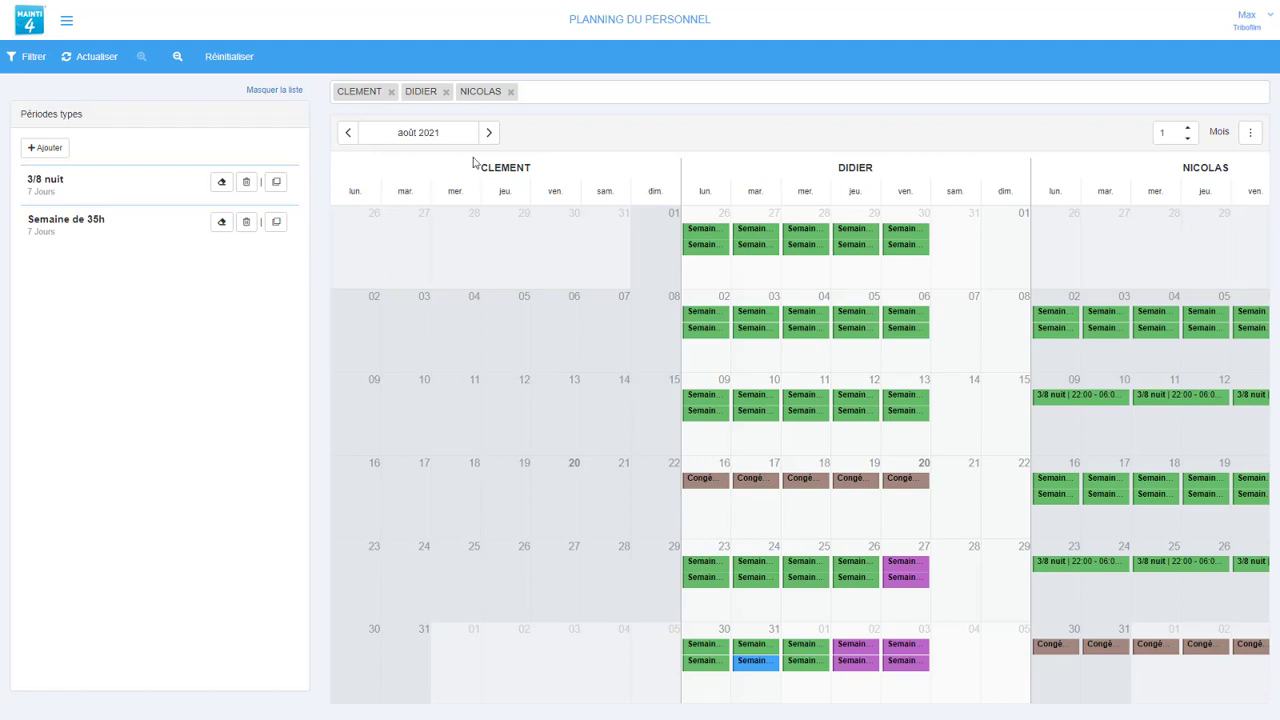
{"action": "left_click", "coordinate": [537, 93]}
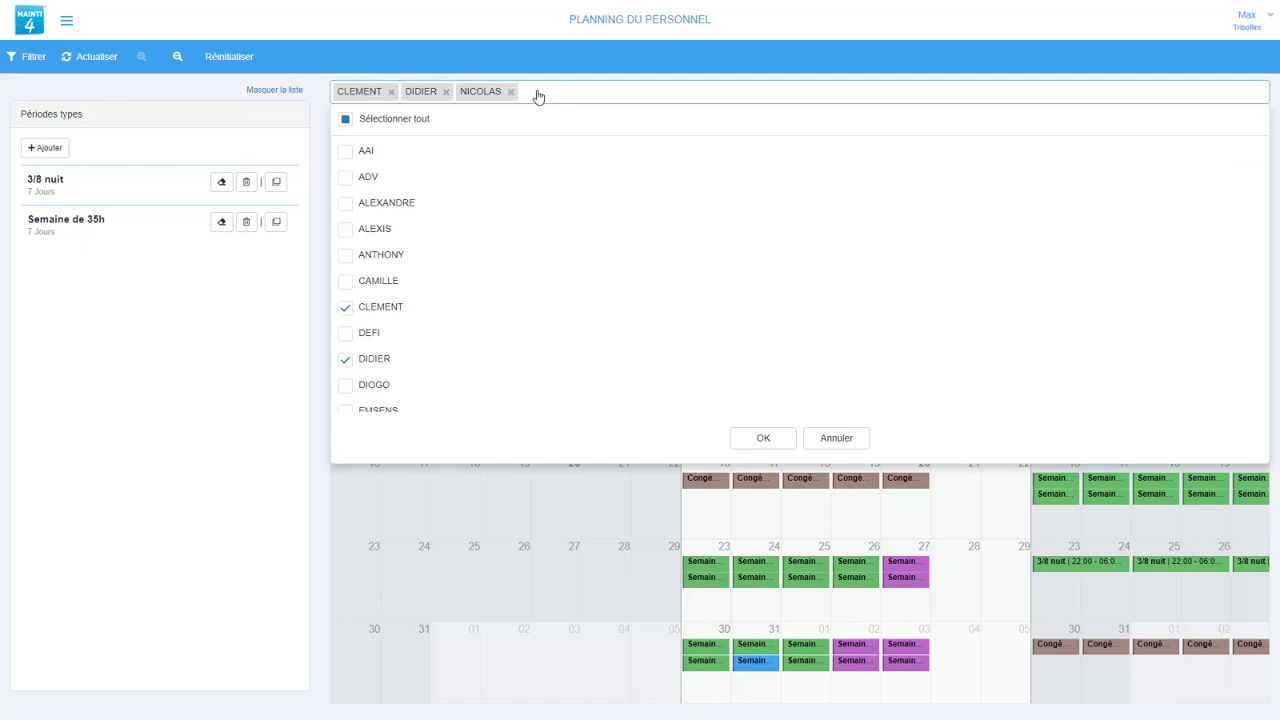
{"action": "left_click", "coordinate": [537, 95]}
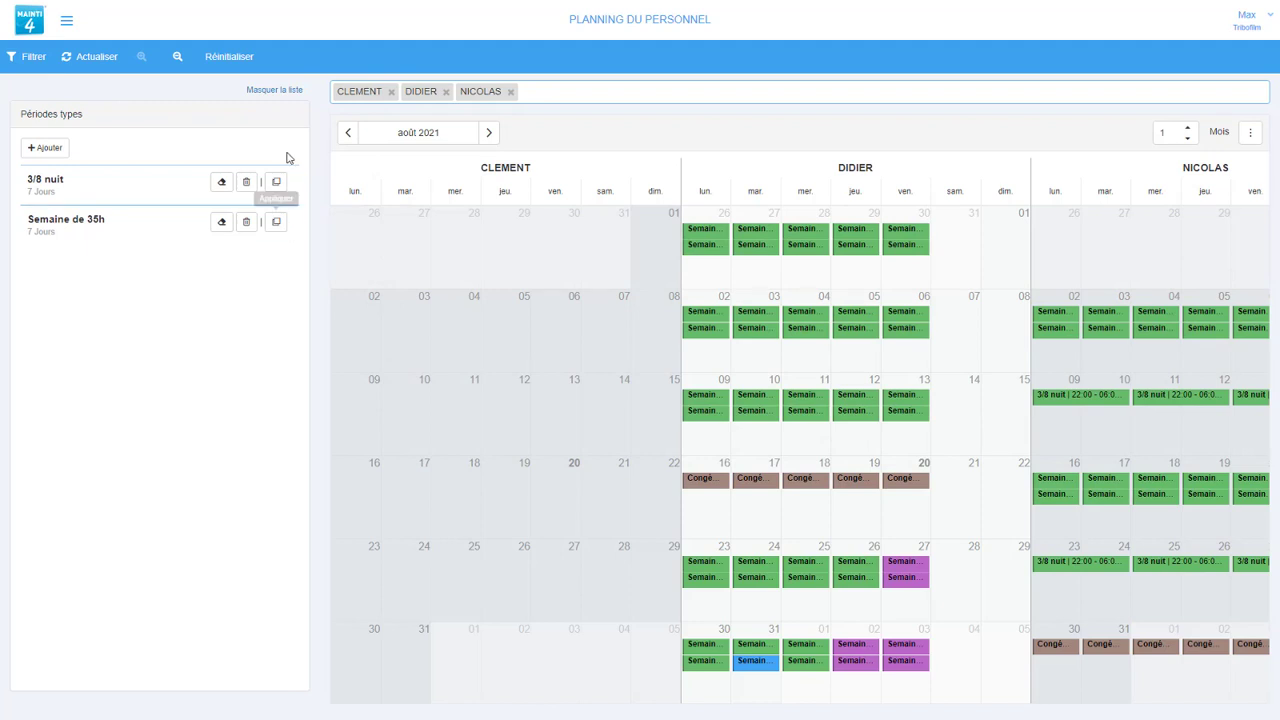
Hide and restore the standard periods list, and review the calendar views available for the personnel planning
{"action": "left_click", "coordinate": [274, 90]}
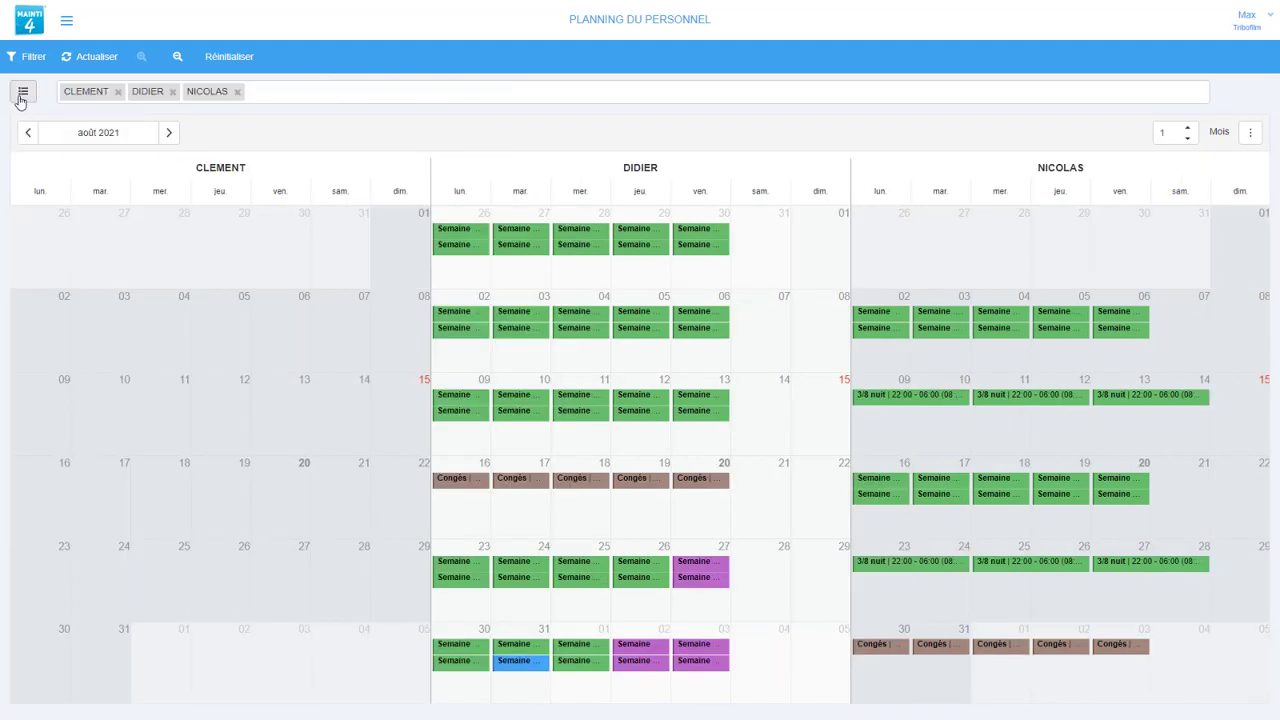
{"action": "left_click", "coordinate": [22, 93]}
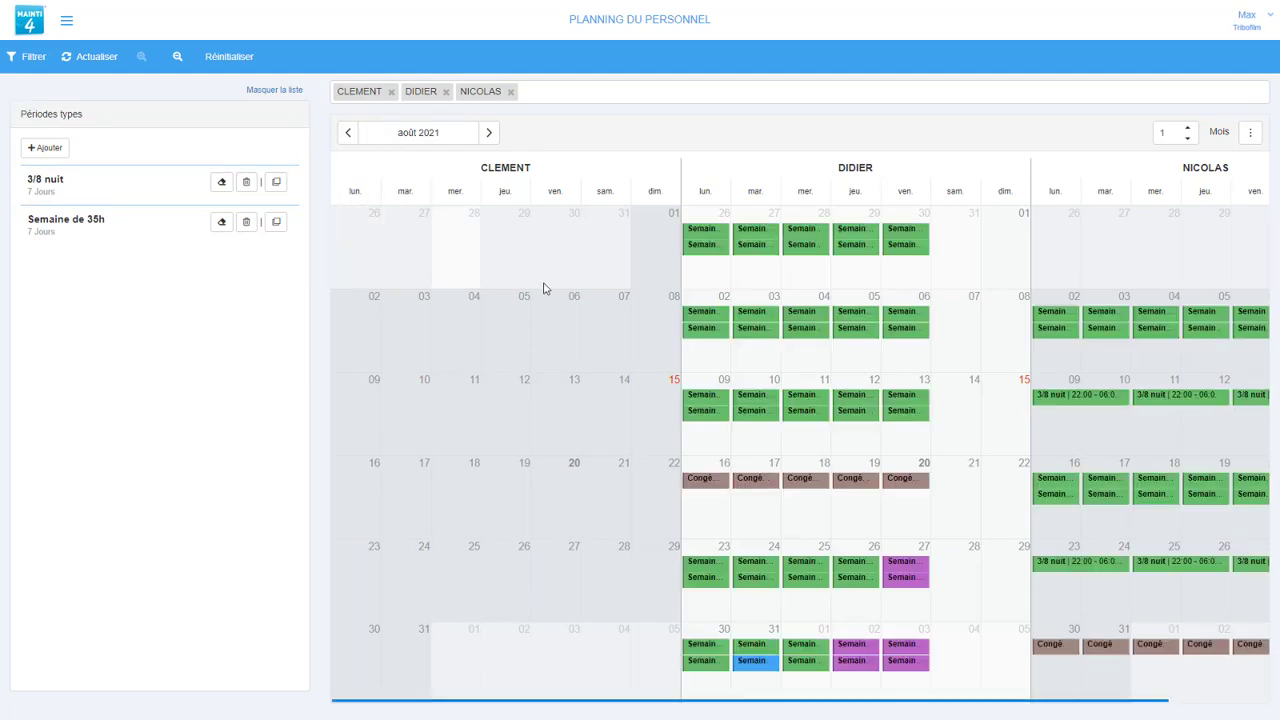
{"action": "left_click", "coordinate": [1250, 132]}
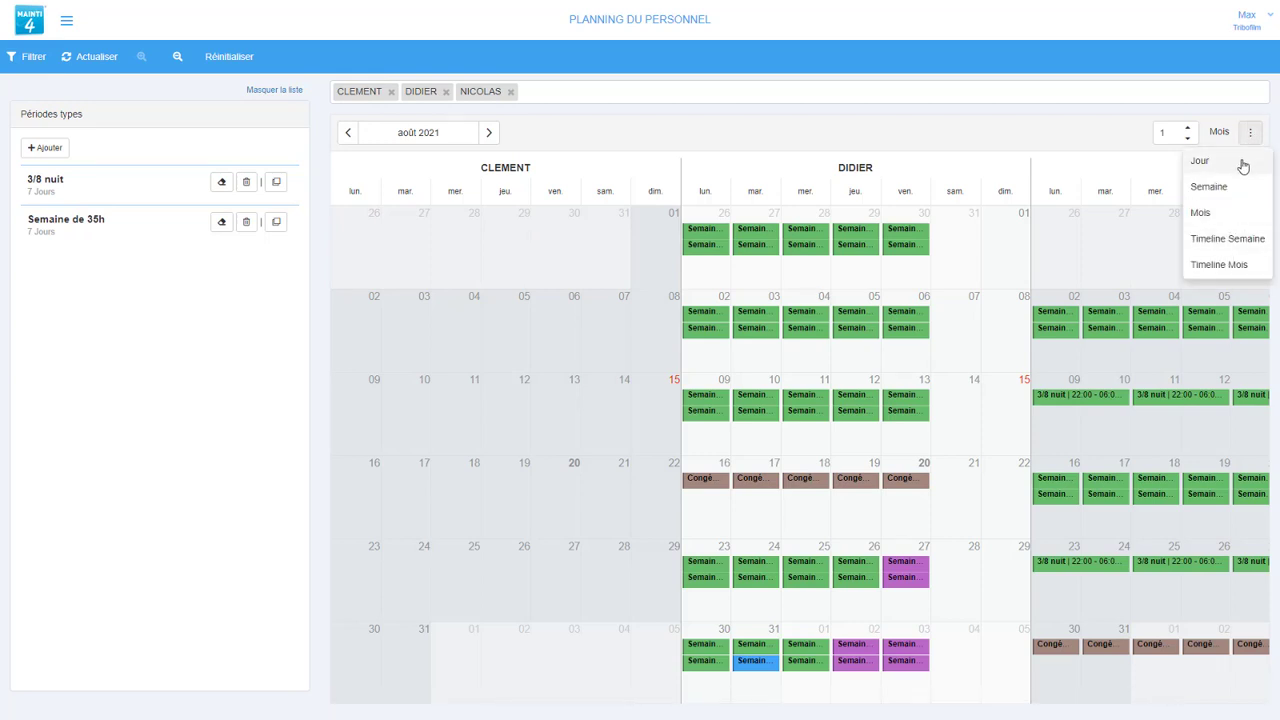
{"action": "left_click", "coordinate": [113, 312]}
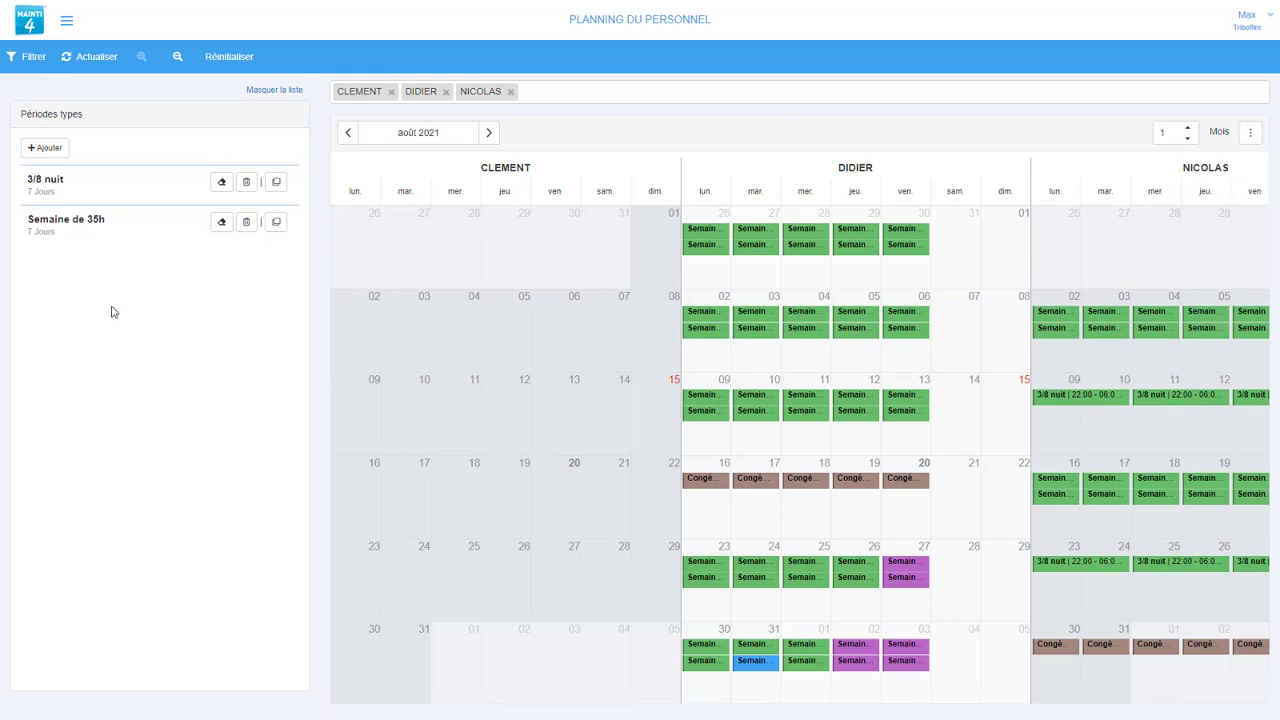
Open the standard period Semaine de 35h for editing and review the time slots of its days
{"action": "left_click", "coordinate": [221, 224]}
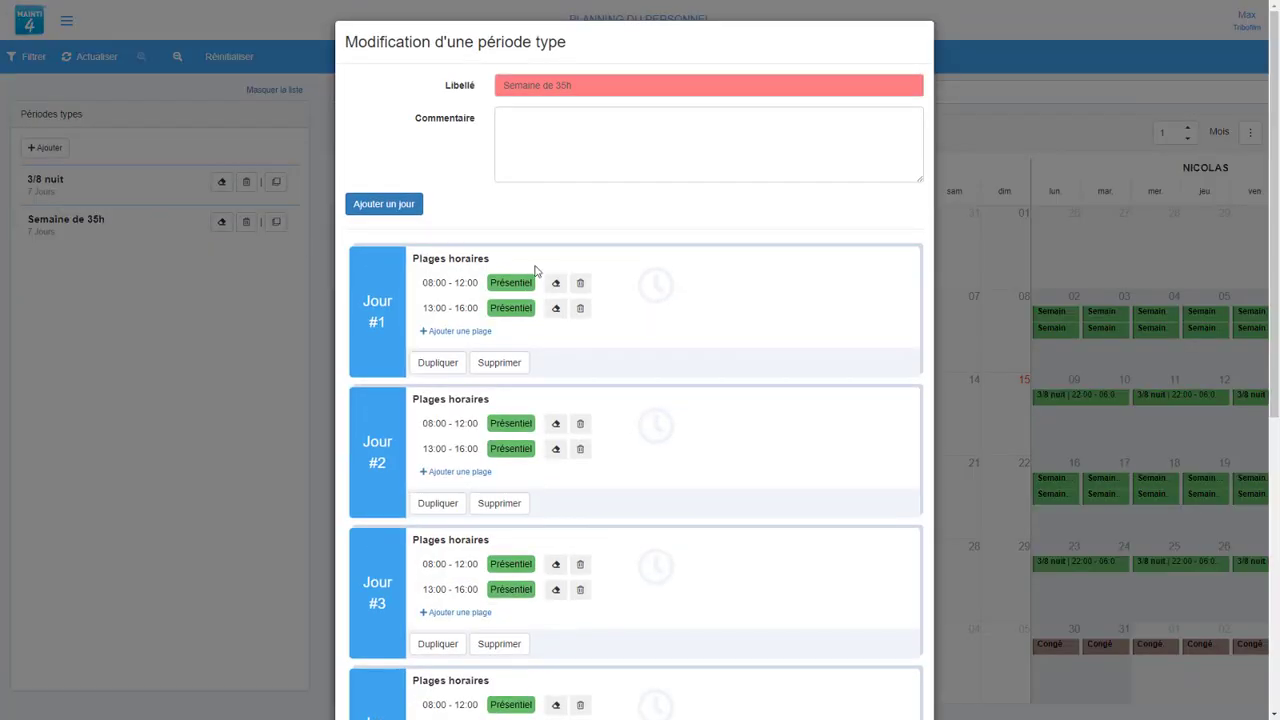
{"action": "scroll", "coordinate": [545, 313], "scroll_direction": "down", "scroll_amount": 3}
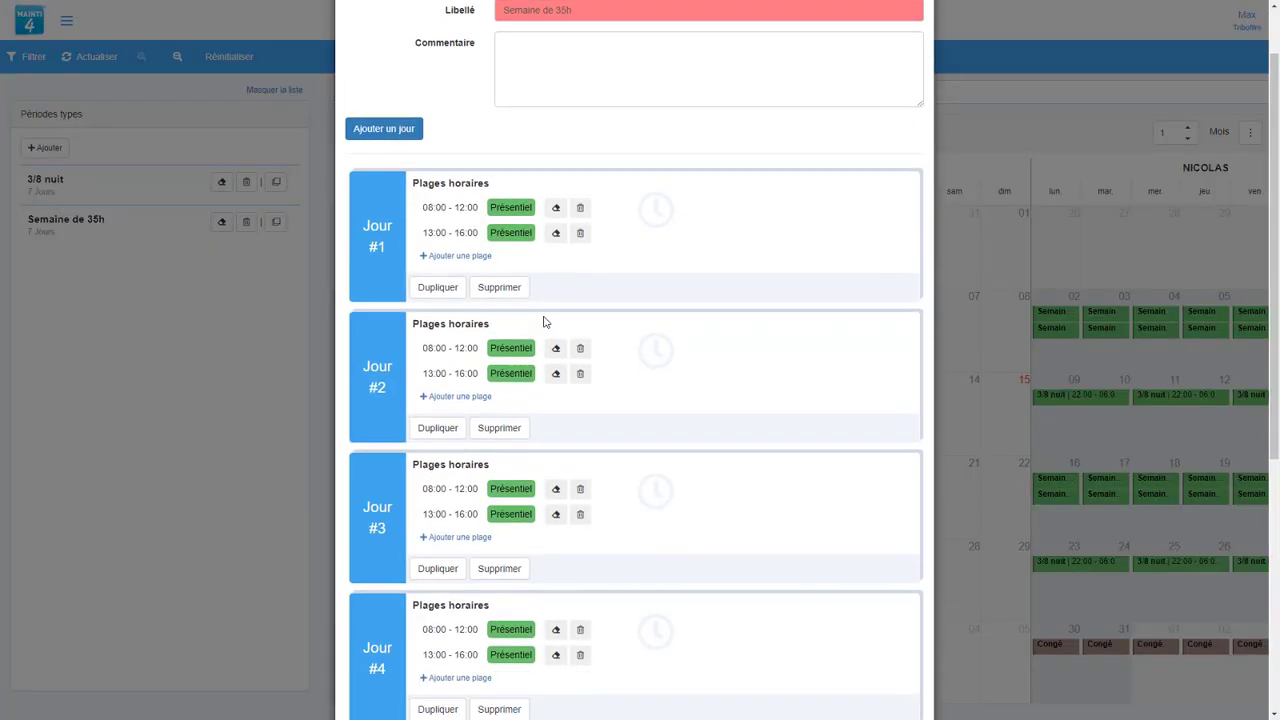
{"action": "scroll", "coordinate": [543, 325], "scroll_direction": "down", "scroll_amount": 5}
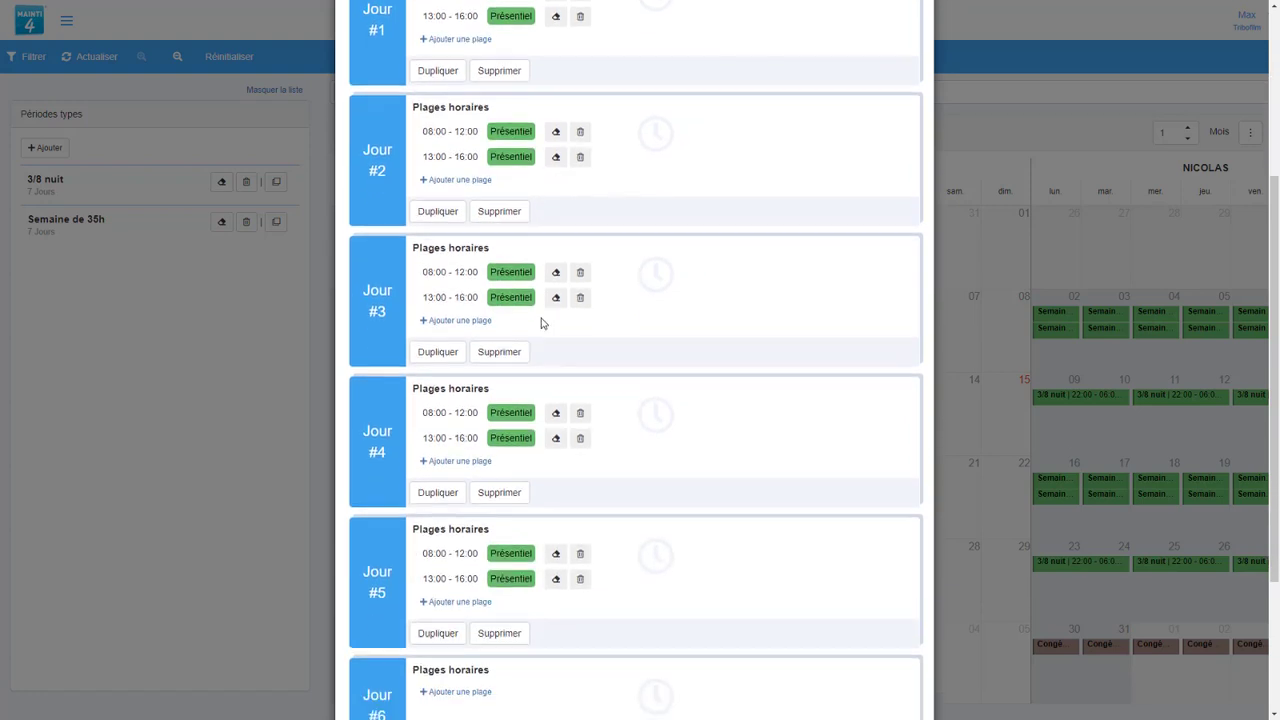
{"action": "scroll", "coordinate": [545, 318], "scroll_direction": "down", "scroll_amount": 1}
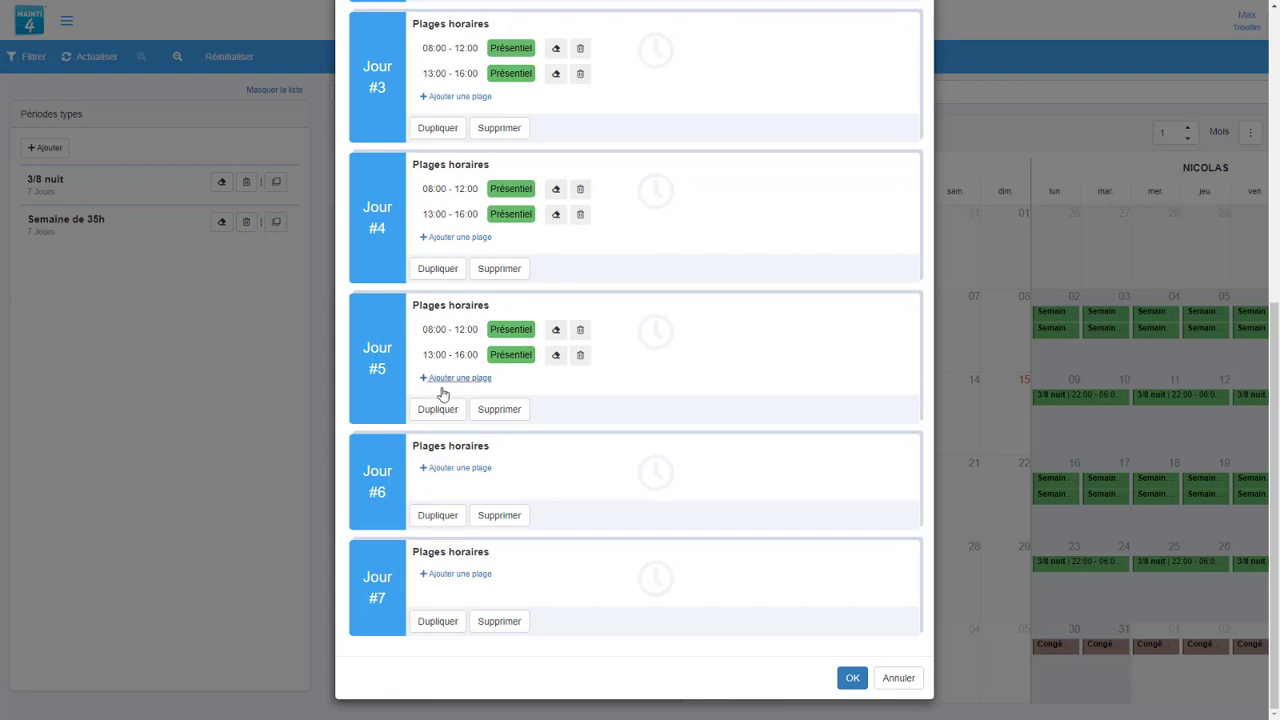
Examine the type and start and end time settings of the 13:00-16:00 slot on Jour #5
{"action": "left_click", "coordinate": [556, 354]}
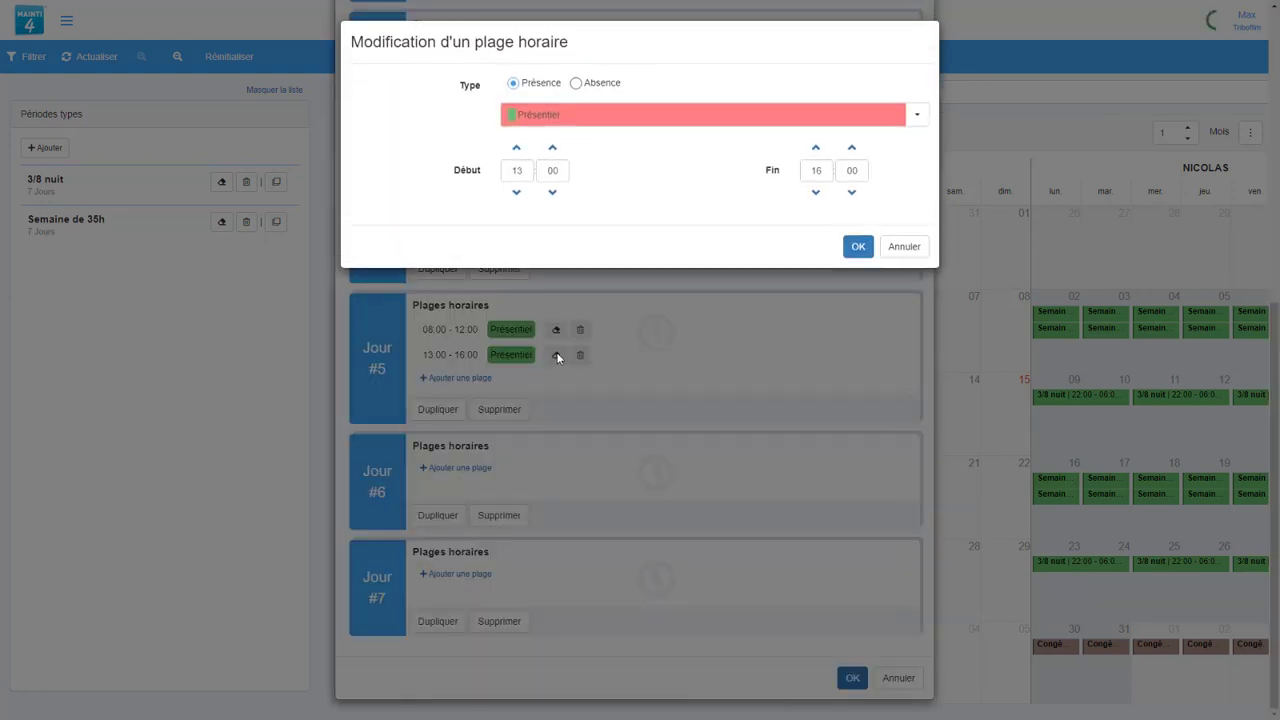
{"action": "left_click", "coordinate": [916, 118]}
{"action": "left_click", "coordinate": [916, 120]}
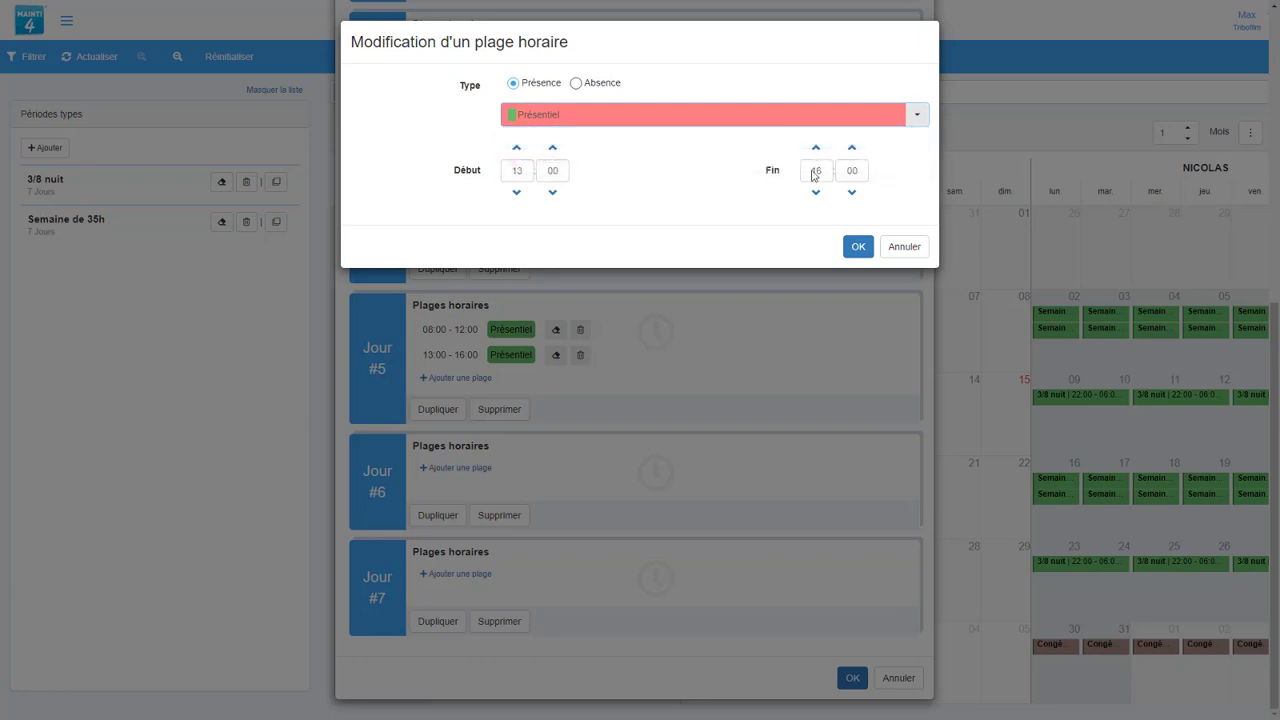
{"action": "left_click", "coordinate": [905, 250]}
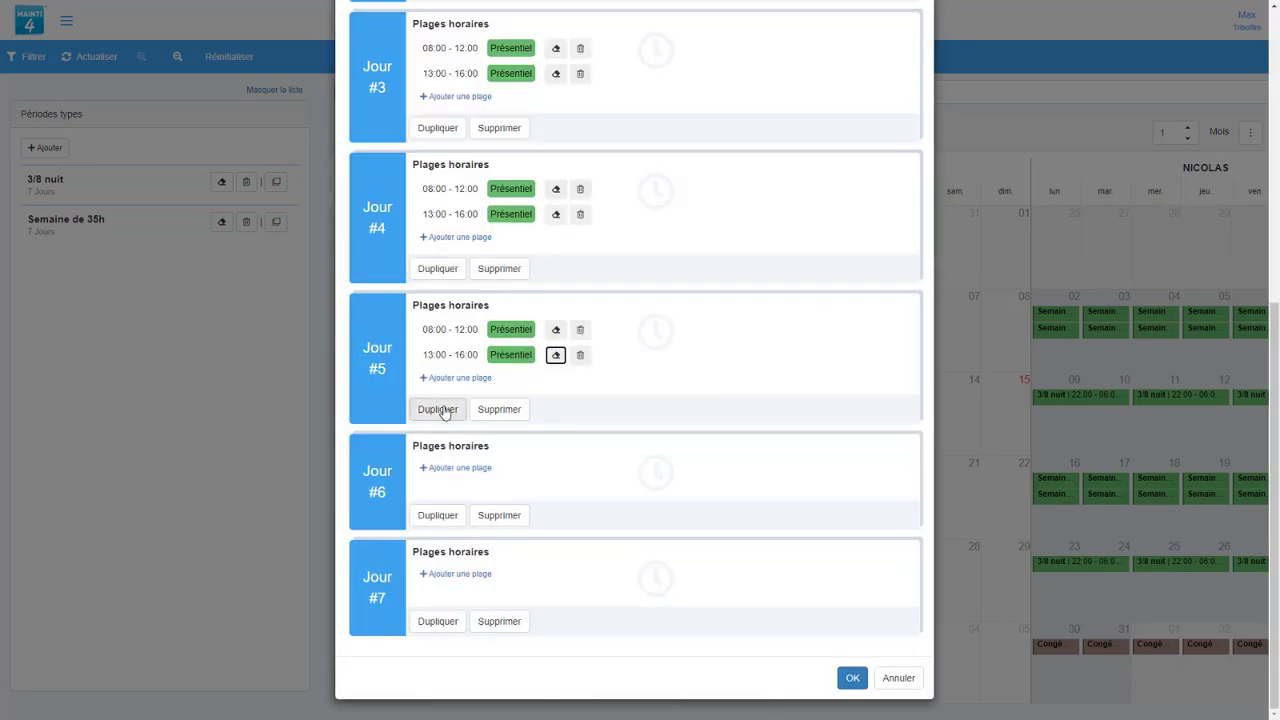
Duplicate Jour #5 with its time slots in the standard period Semaine de 35h
{"action": "scroll", "coordinate": [445, 413], "scroll_direction": "up", "scroll_amount": 1}
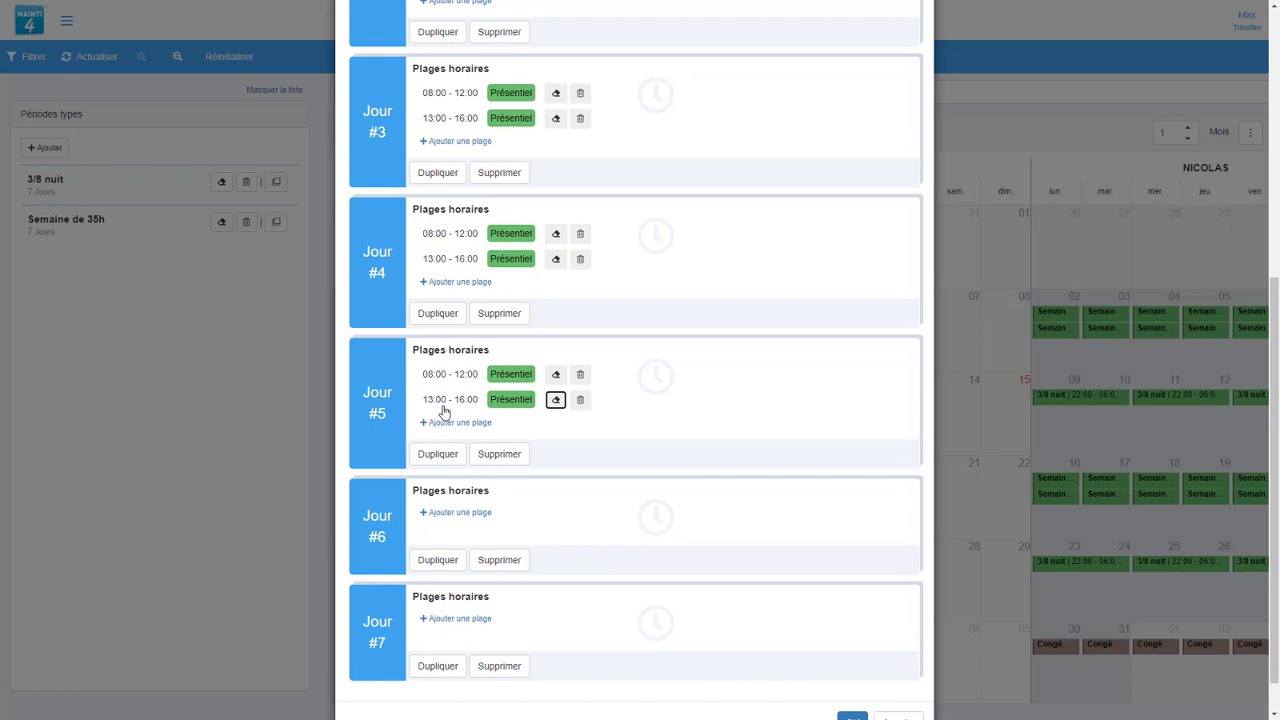
{"action": "left_click", "coordinate": [438, 454]}
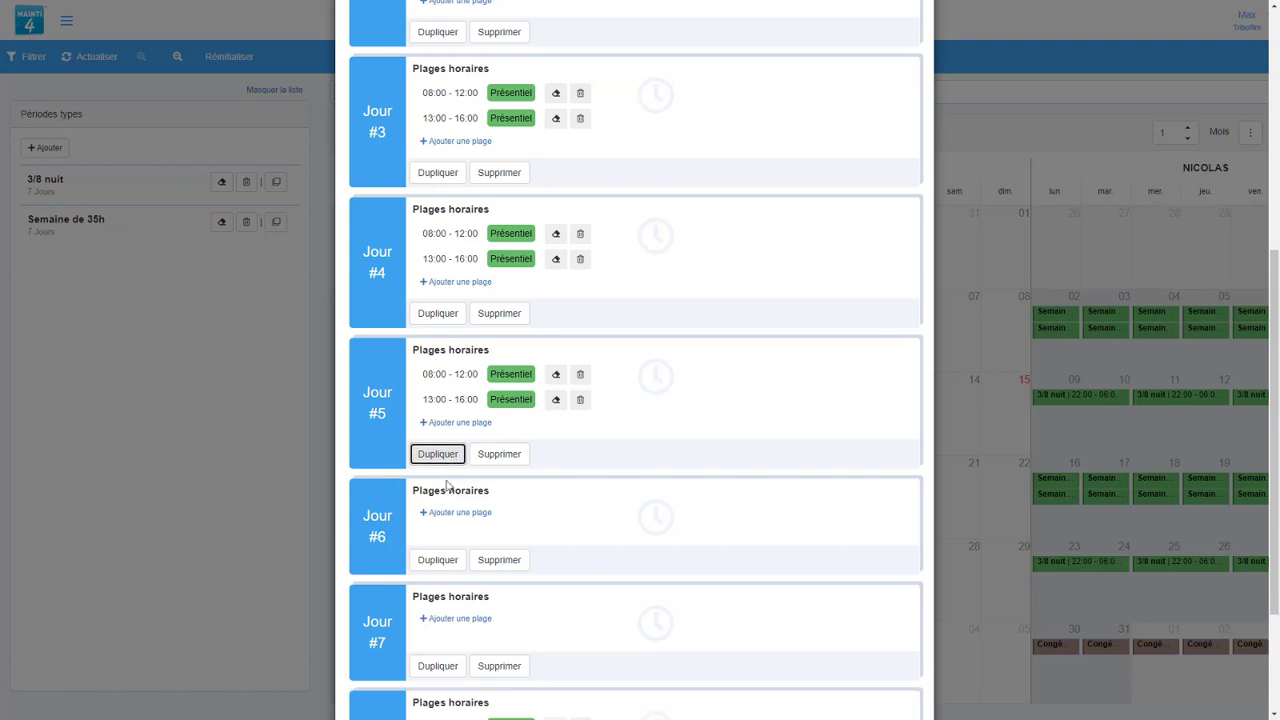
{"action": "scroll", "coordinate": [440, 520], "scroll_direction": "down", "scroll_amount": 2}
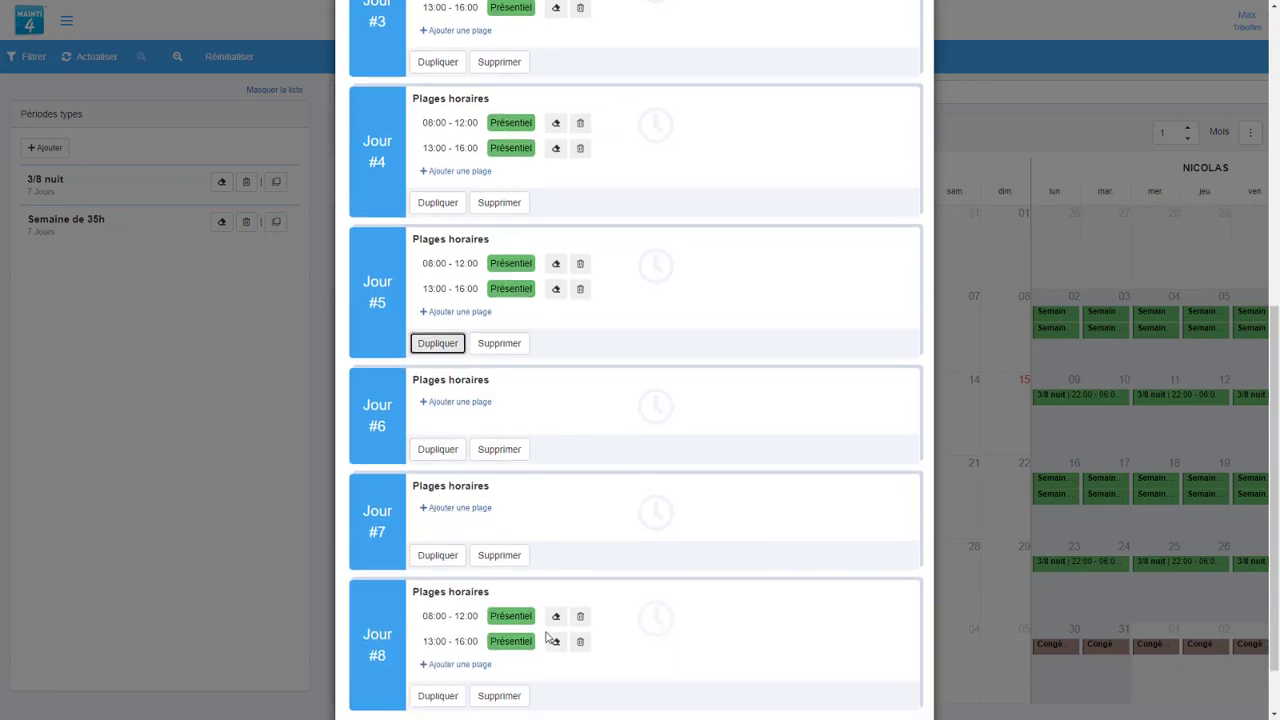
Delete the duplicated Jour #8 from the standard period Semaine de 35h, and place the saved period on the first employee's week of 2 August 2021
{"action": "left_click", "coordinate": [500, 697]}
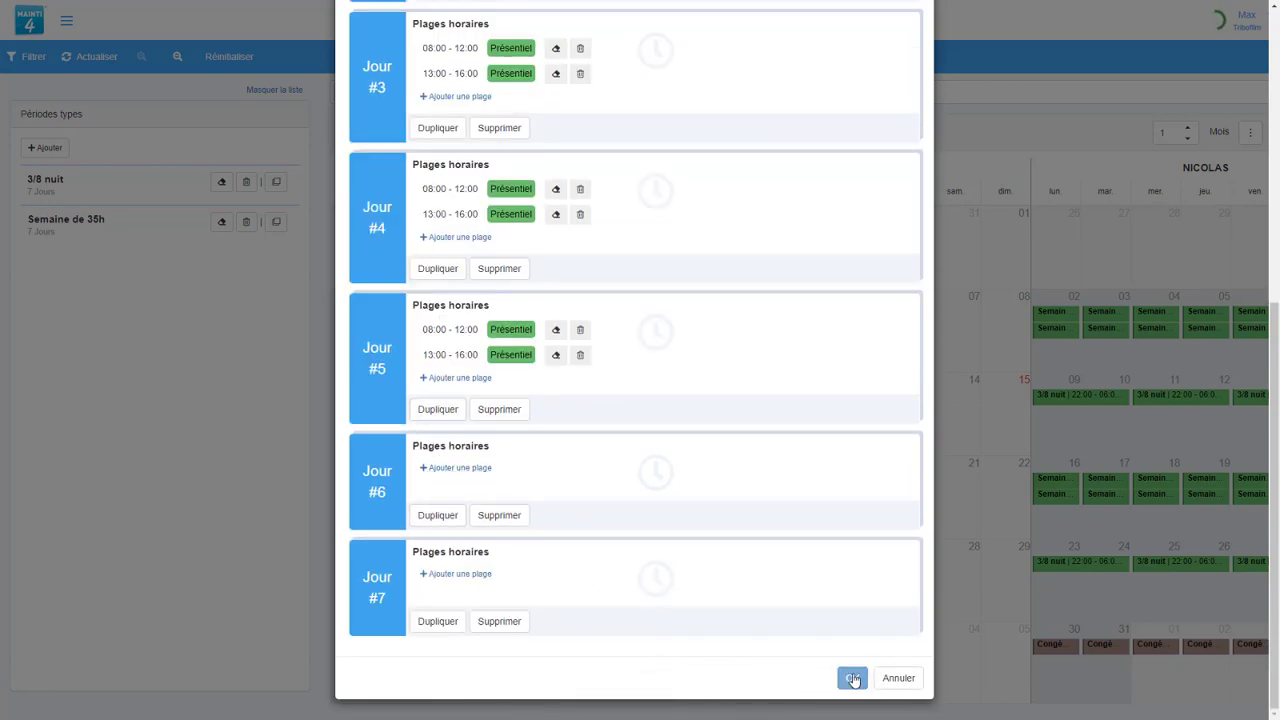
{"action": "left_click", "coordinate": [852, 679]}
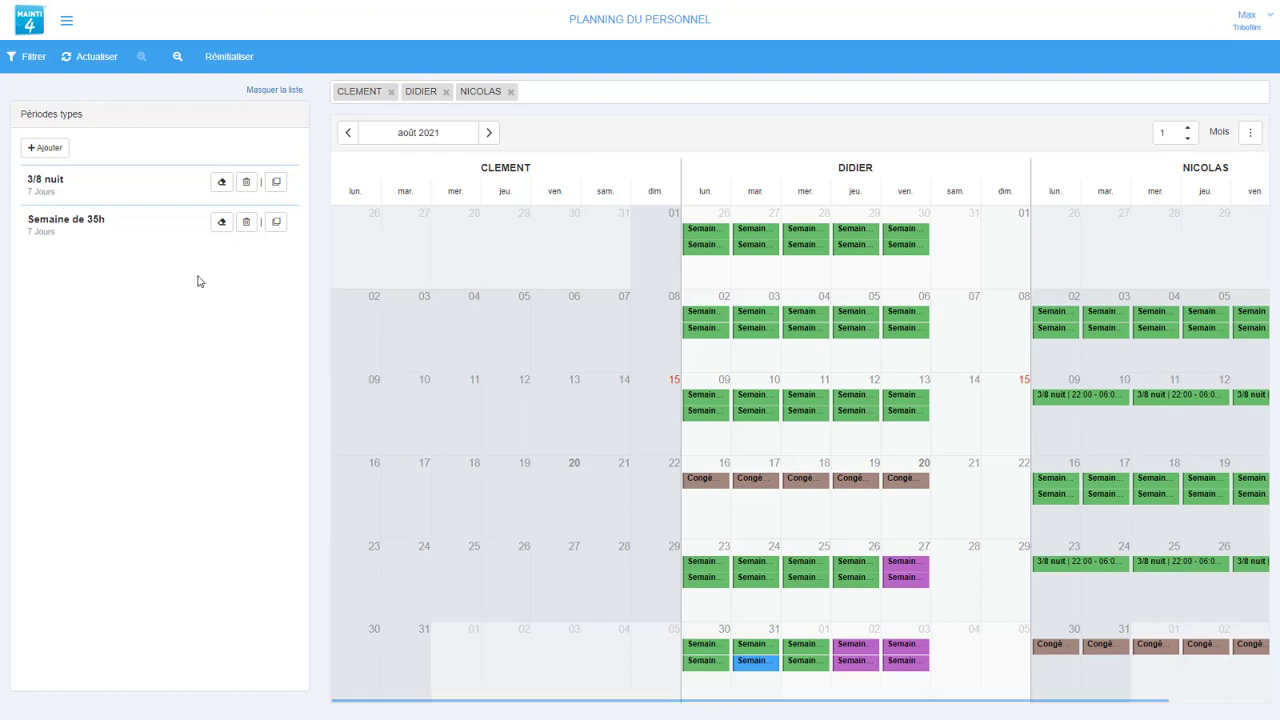
{"action": "left_click_drag", "start_coordinate": [76, 227], "coordinate": [357, 334]}
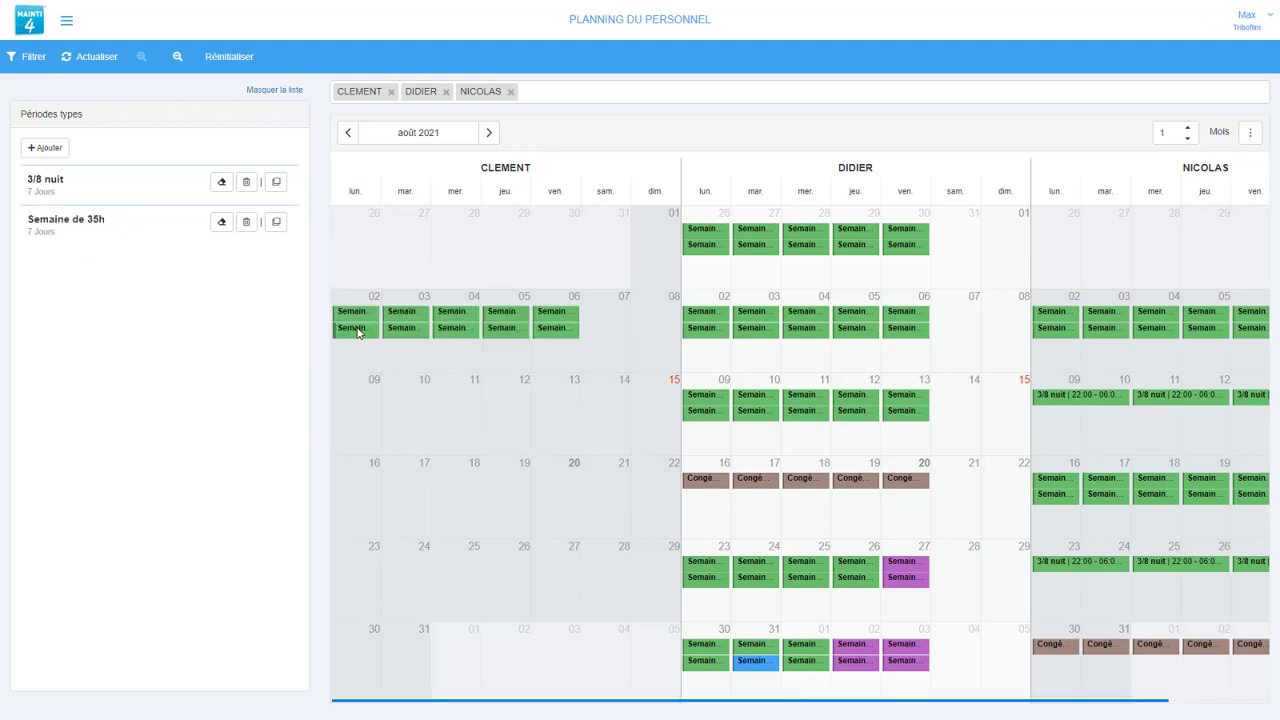
Start applying the standard period Semaine de 35h to staff, with the date range set to 03/05/2021 - 19/09/2021
{"action": "left_click", "coordinate": [276, 222]}
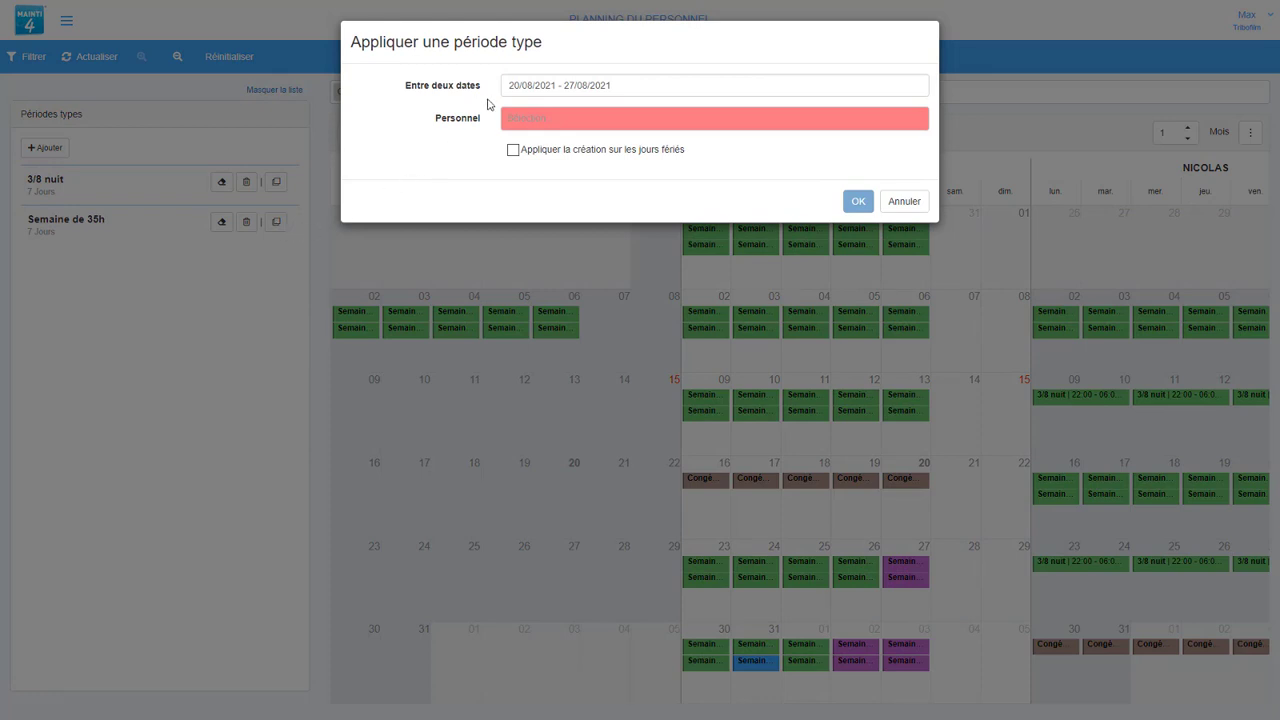
{"action": "left_click", "coordinate": [658, 87]}
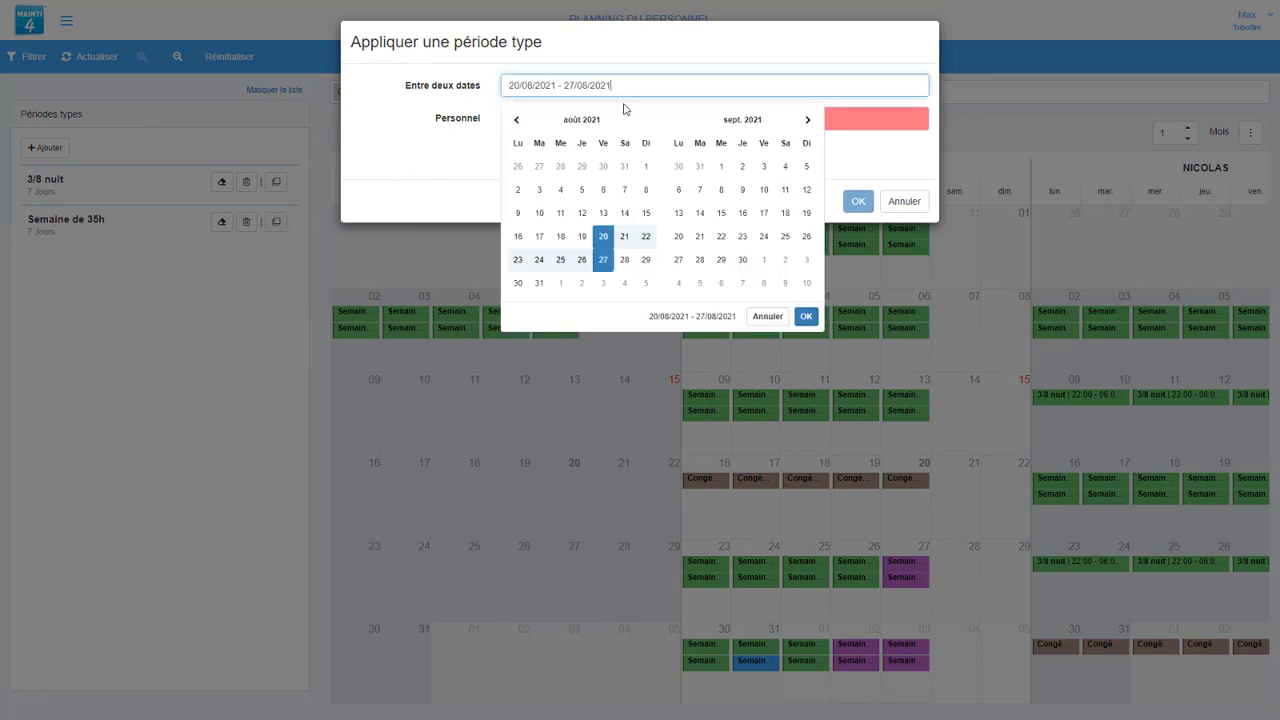
{"action": "left_click", "coordinate": [516, 119]}
{"action": "left_click", "coordinate": [516, 119]}
{"action": "left_click", "coordinate": [516, 119]}
{"action": "left_click", "coordinate": [515, 190]}
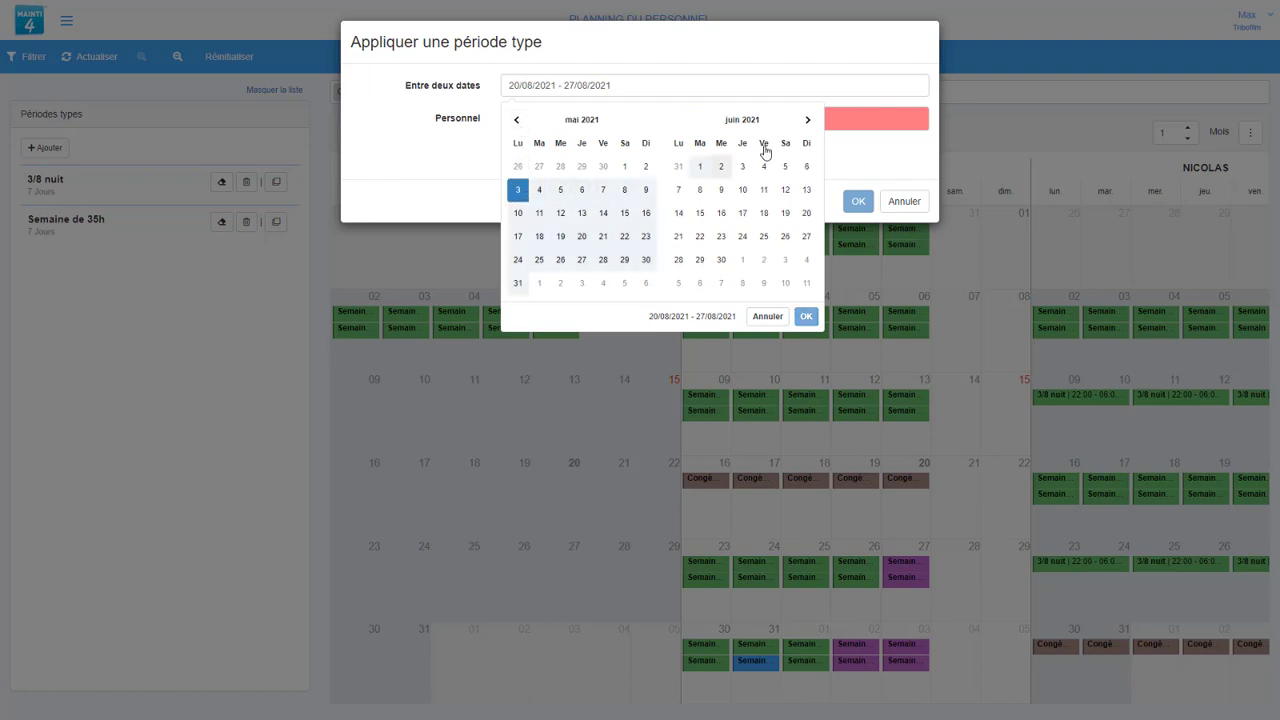
{"action": "left_click", "coordinate": [807, 119]}
{"action": "left_click", "coordinate": [807, 119]}
{"action": "left_click", "coordinate": [807, 119]}
{"action": "left_click", "coordinate": [806, 316]}
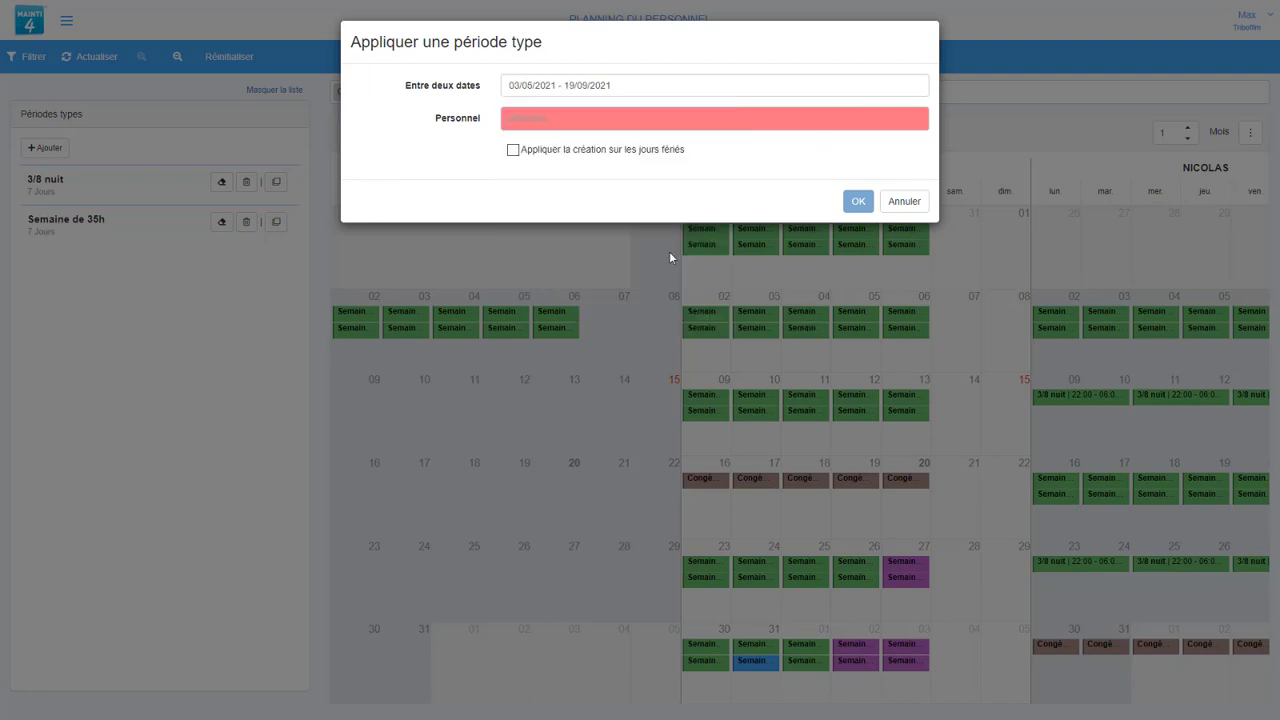
Apply the standard period to the first employee shown in the planning and review the conflicting dates in the result
{"action": "left_click", "coordinate": [558, 125]}
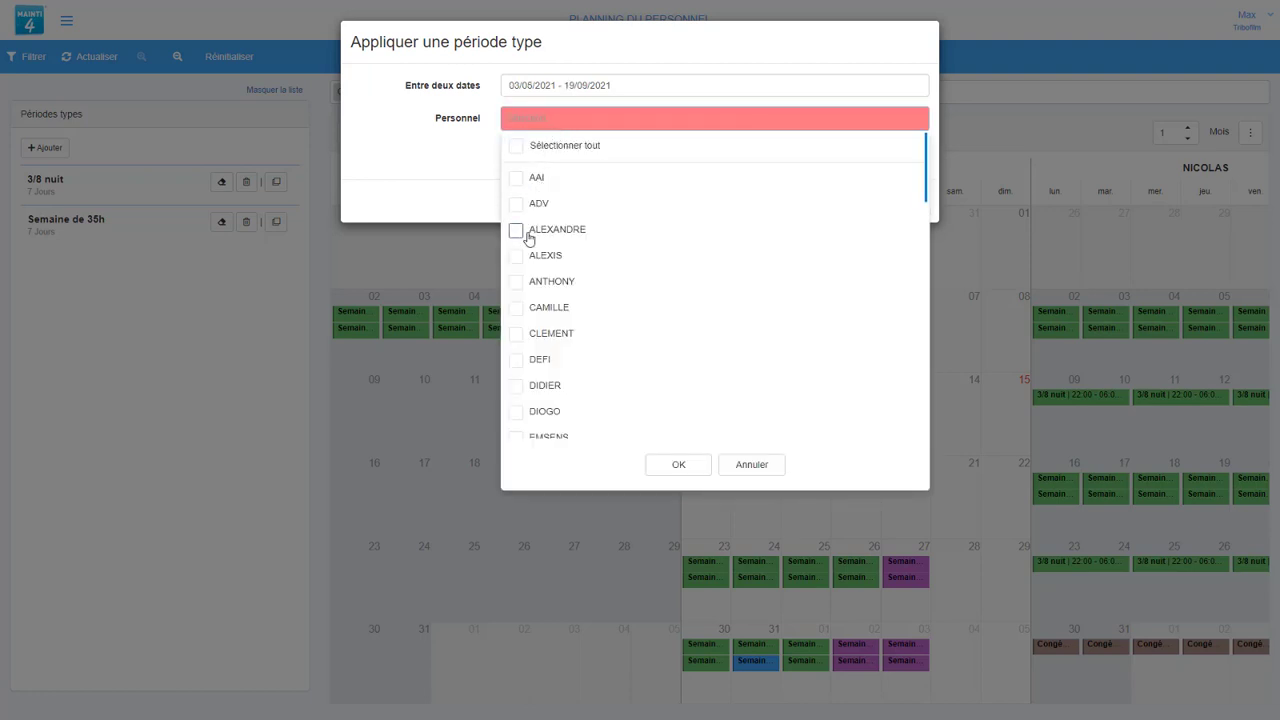
{"action": "left_click", "coordinate": [516, 334]}
{"action": "left_click", "coordinate": [676, 464]}
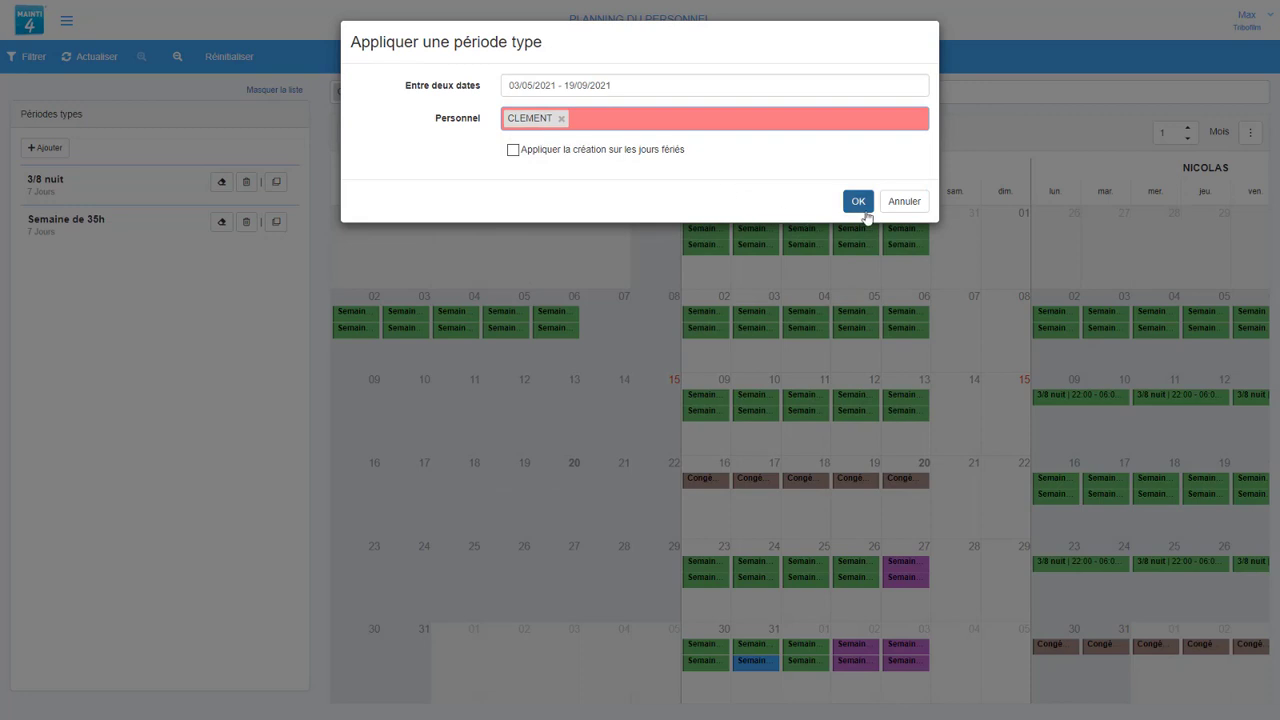
{"action": "left_click", "coordinate": [866, 205]}
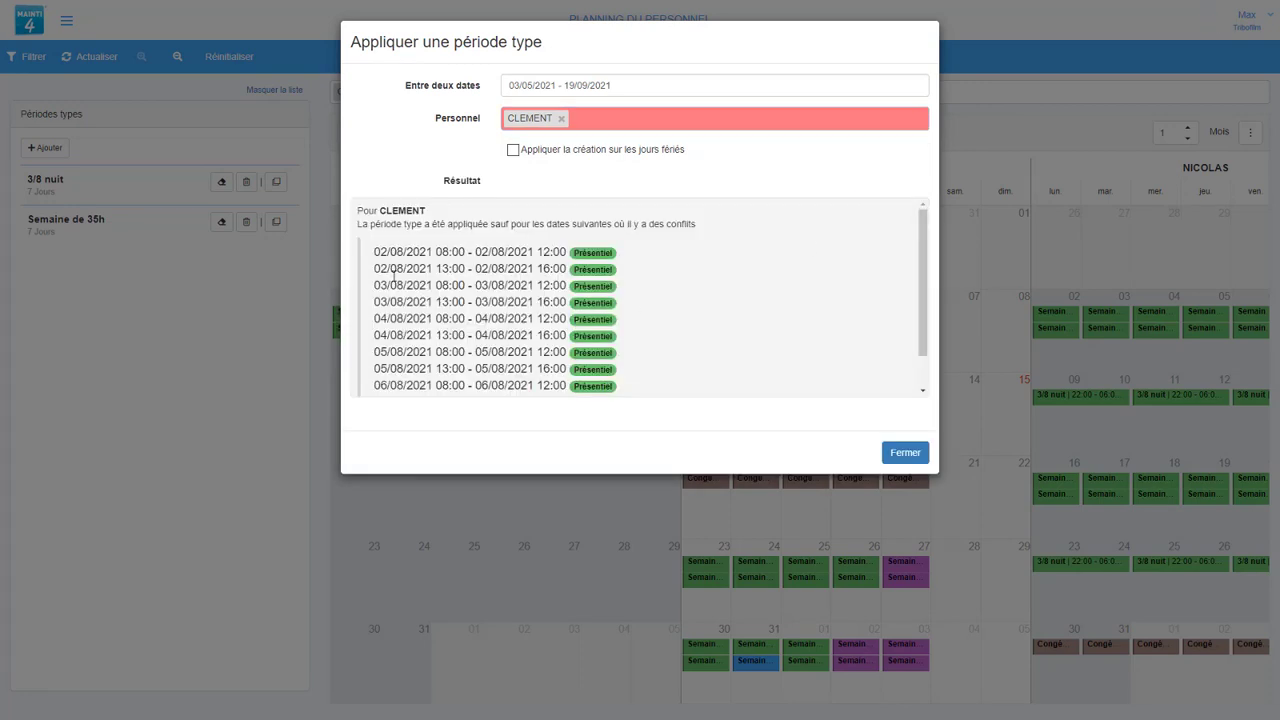
{"action": "scroll", "coordinate": [392, 321], "scroll_direction": "down", "scroll_amount": 2}
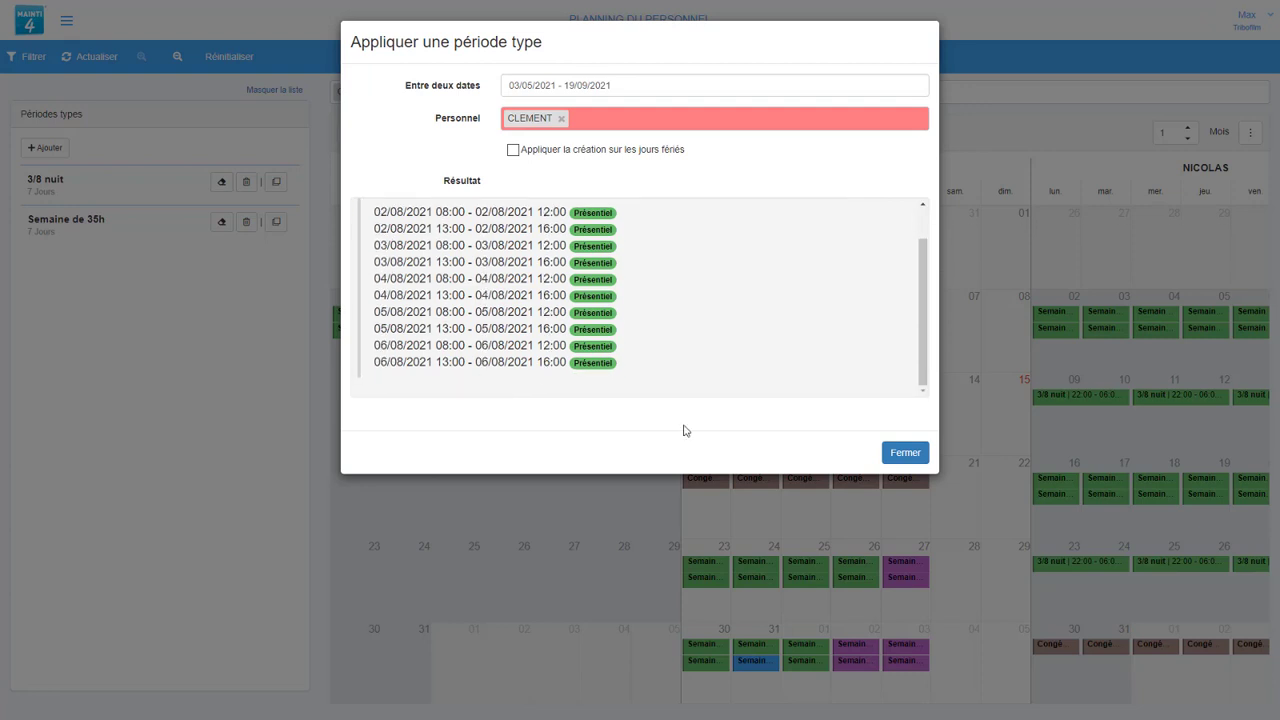
{"action": "scroll", "coordinate": [894, 389], "scroll_direction": "up", "scroll_amount": 2}
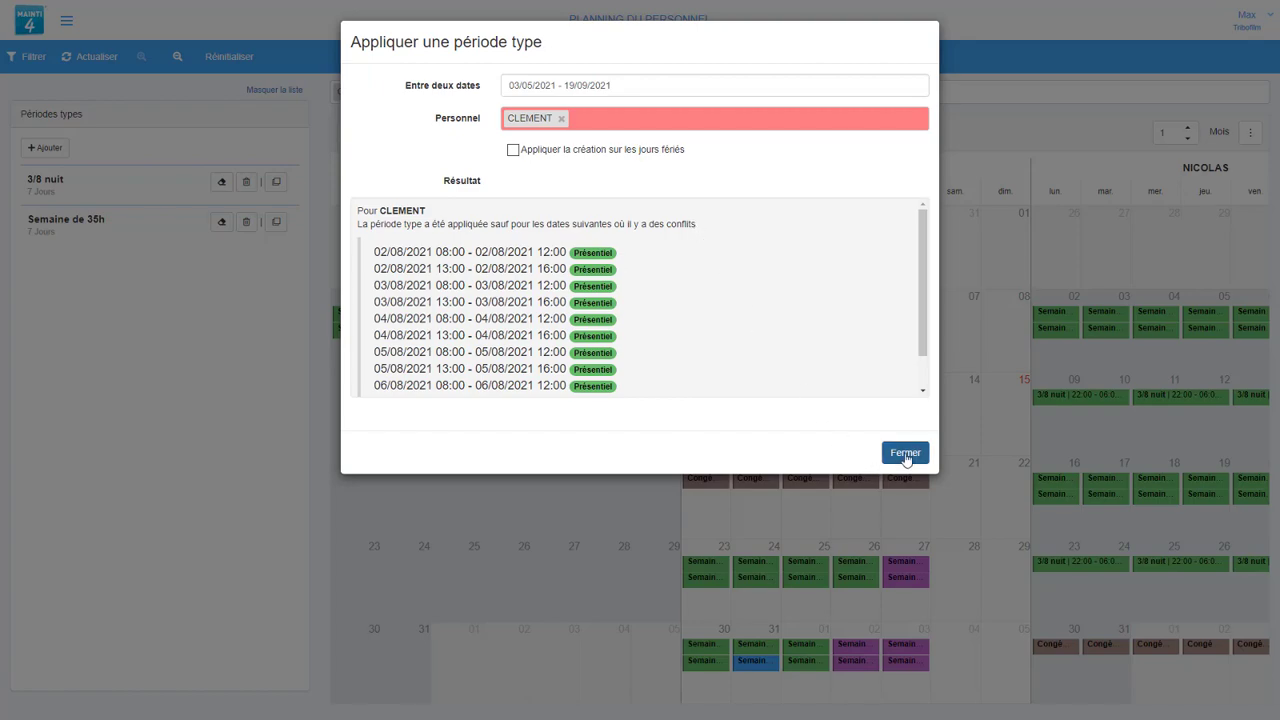
{"action": "left_click", "coordinate": [905, 453]}
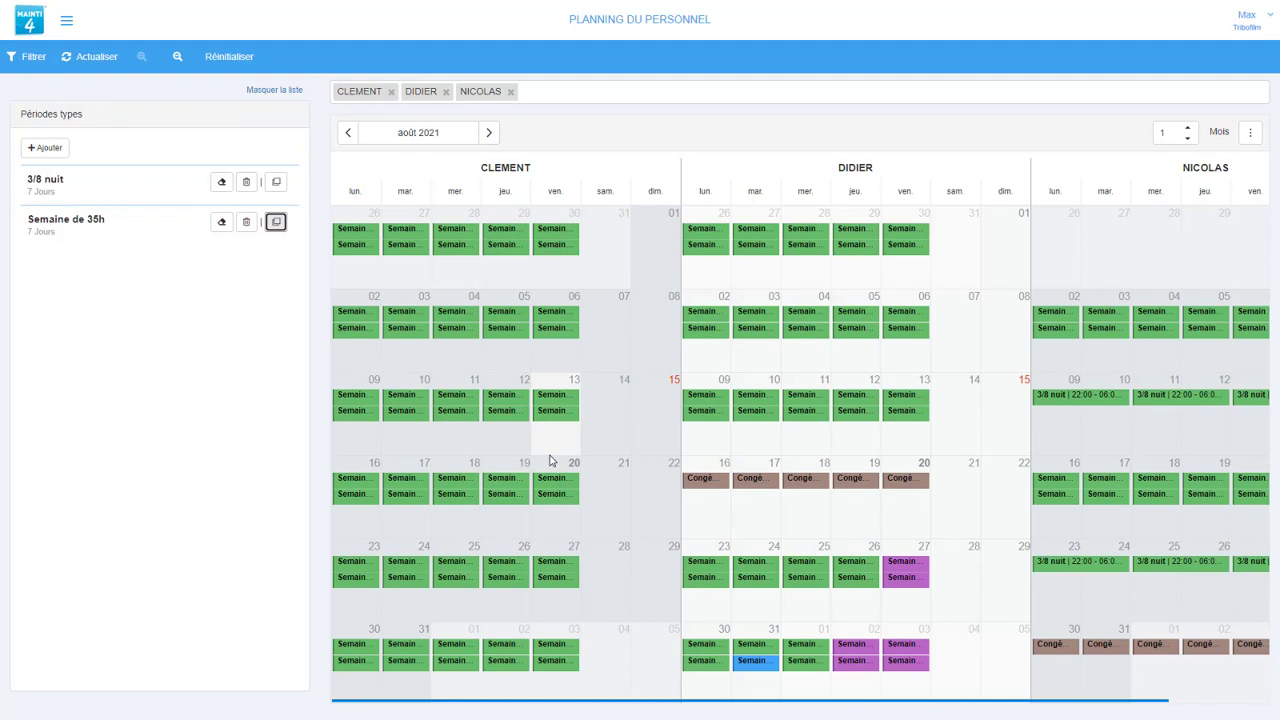
Examine the actions available on the first employee's August days, including the duplication options for the selected days 2 to 6 August
{"action": "mouse_move", "coordinate": [489, 417]}
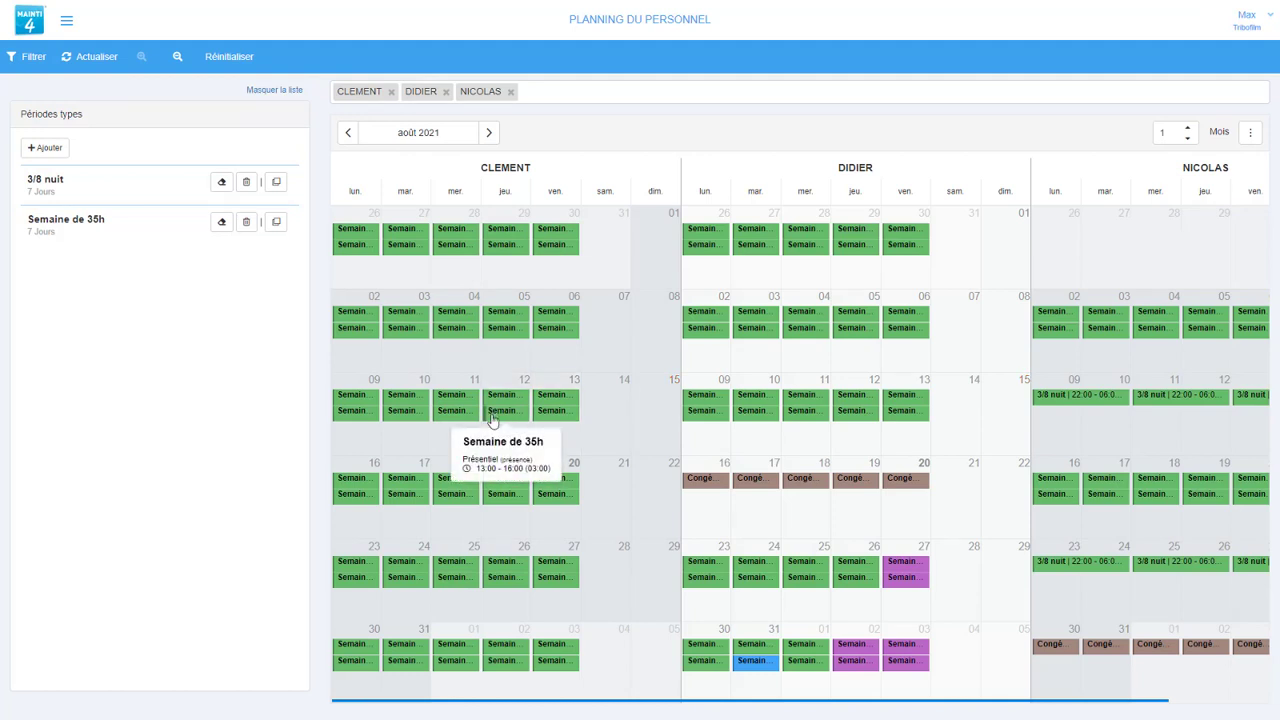
{"action": "left_click", "coordinate": [410, 387]}
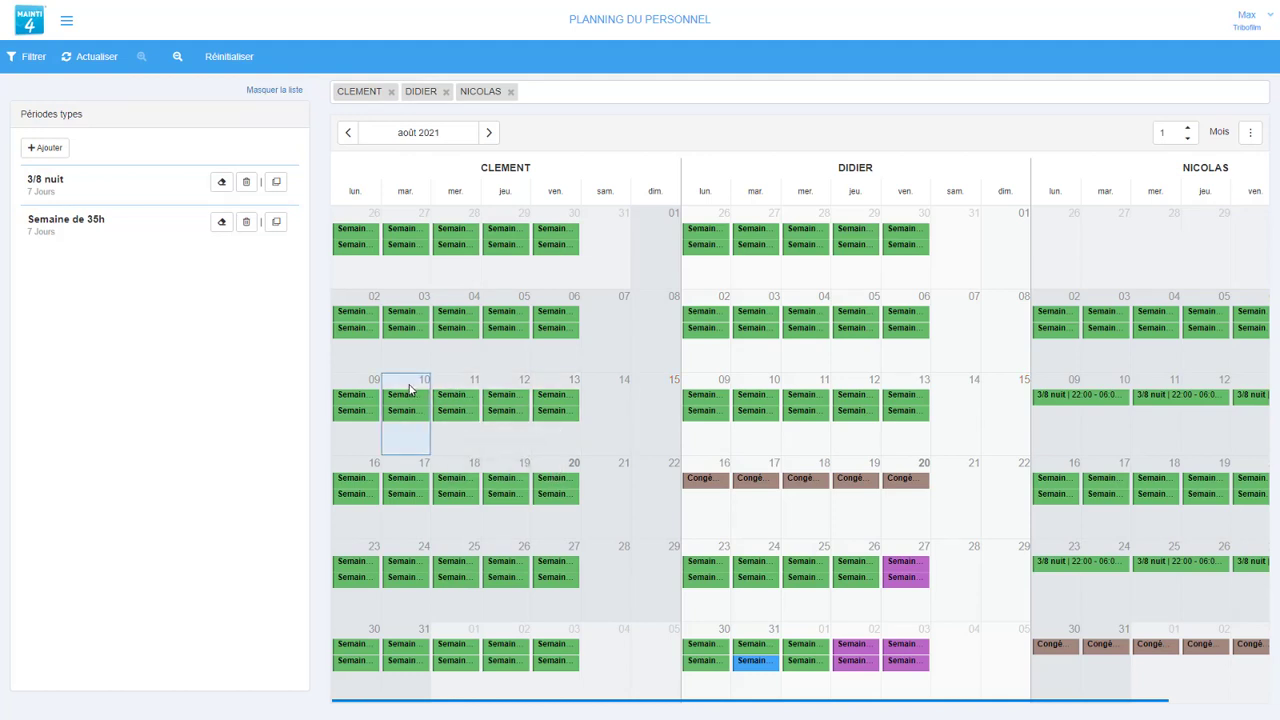
{"action": "right_click", "coordinate": [406, 386]}
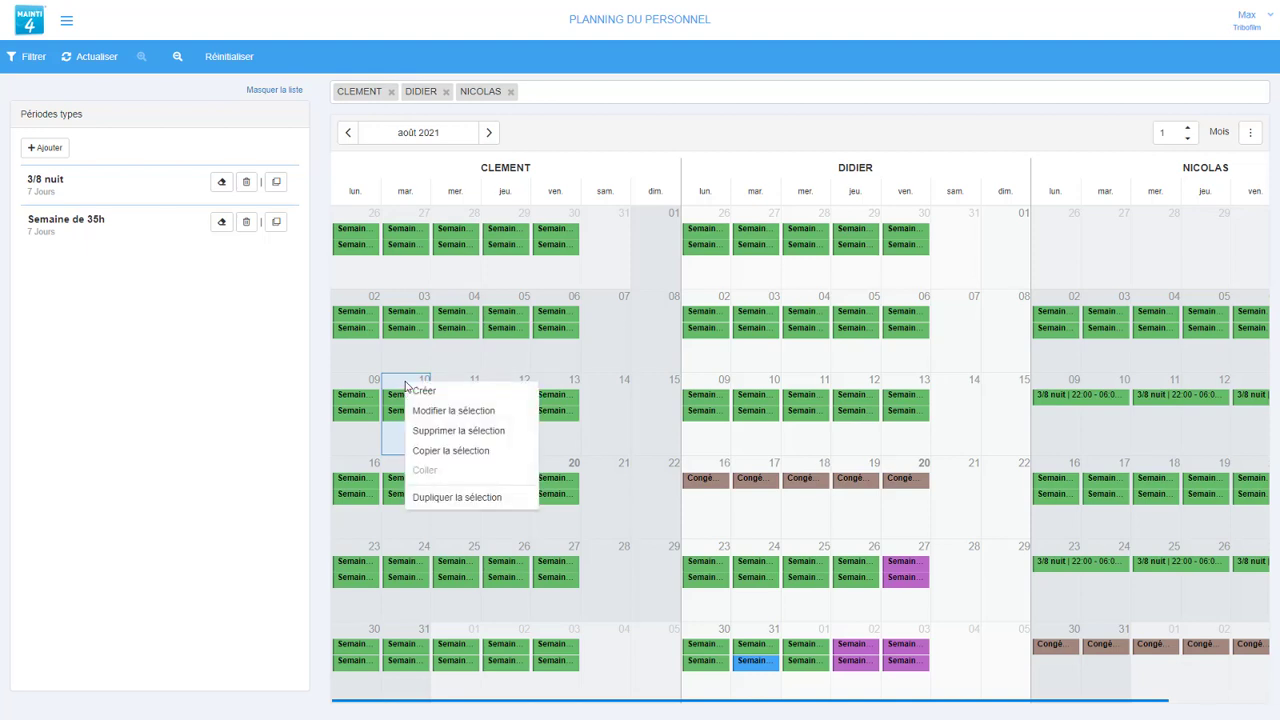
{"action": "left_click_drag", "start_coordinate": [370, 358], "coordinate": [544, 358]}
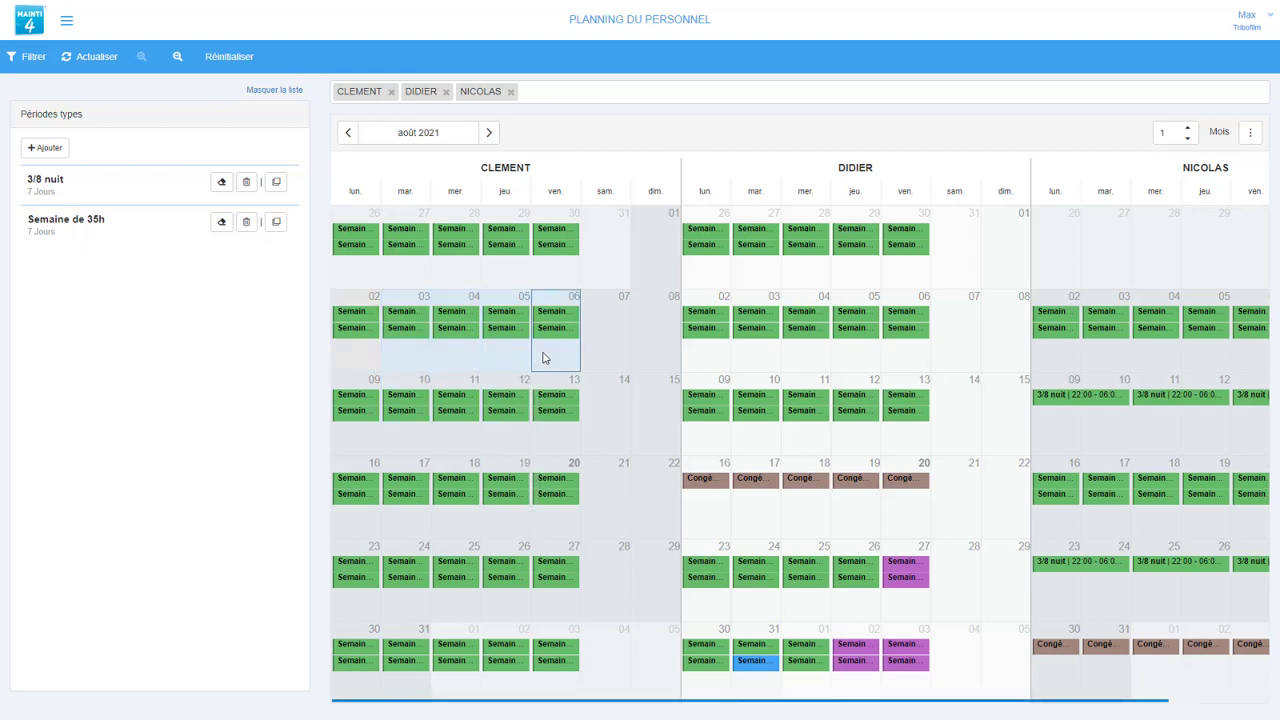
{"action": "right_click", "coordinate": [544, 358]}
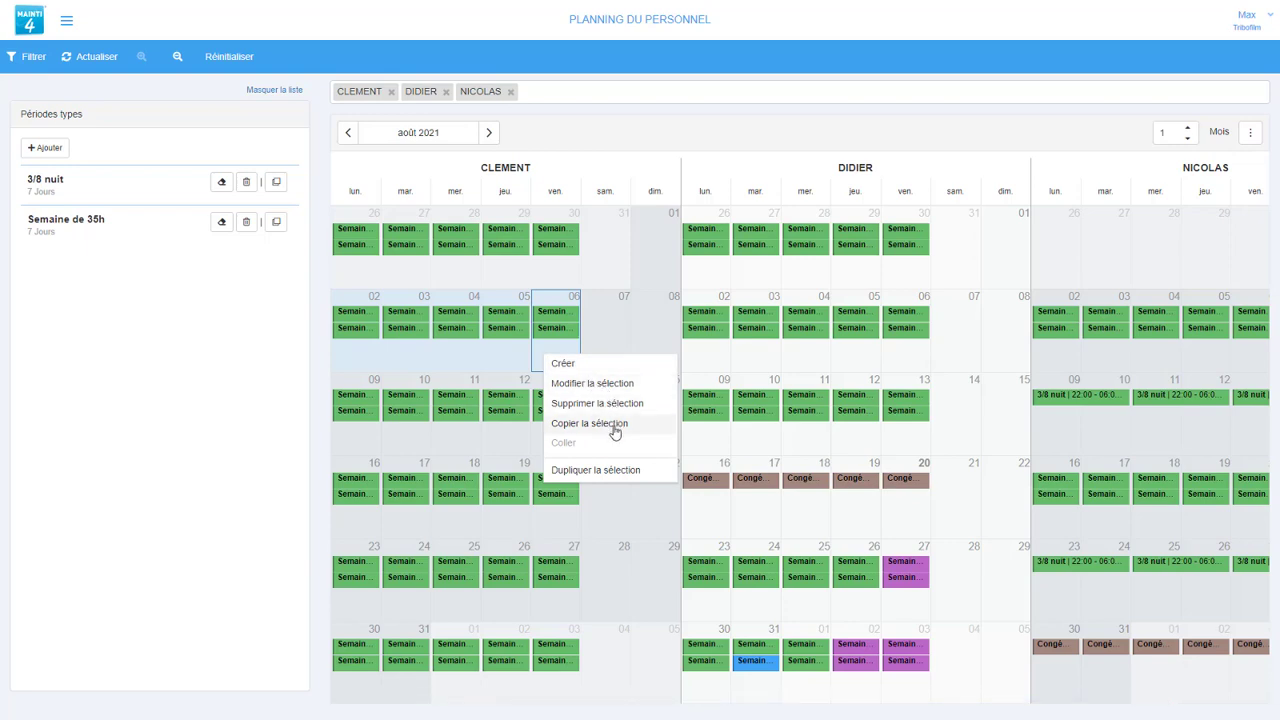
{"action": "left_click", "coordinate": [646, 477]}
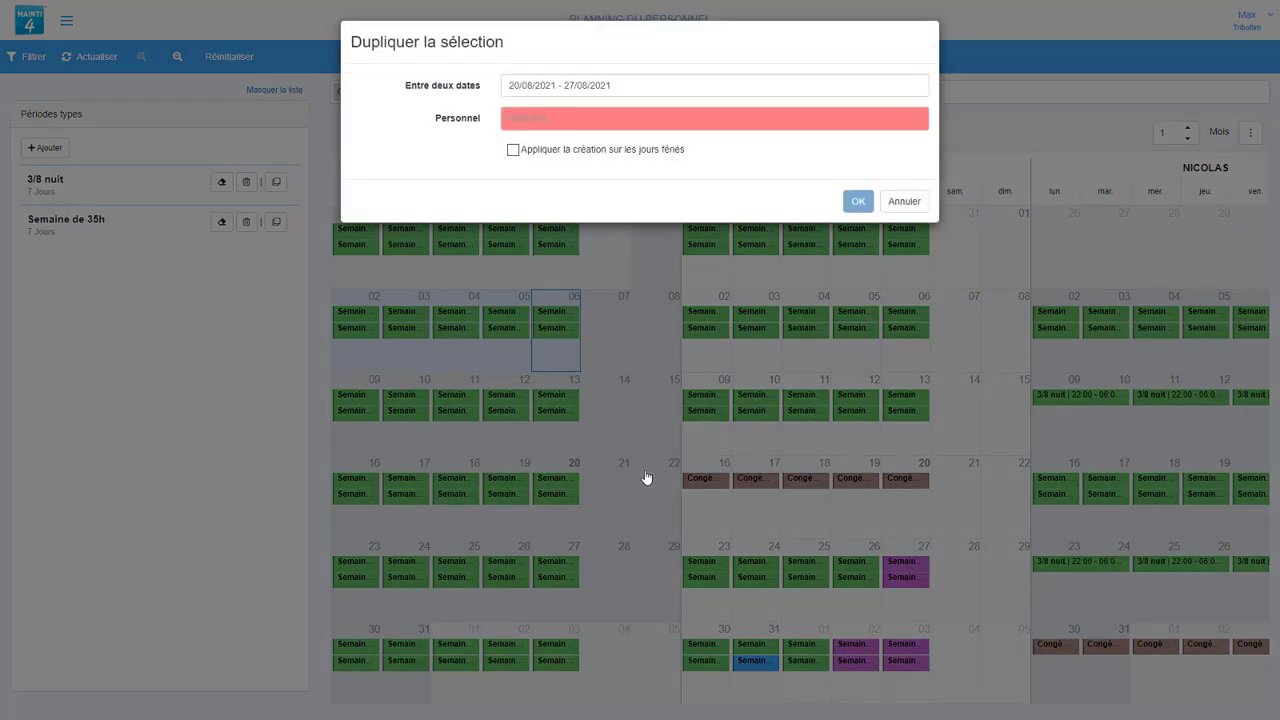
{"action": "left_click", "coordinate": [903, 203]}
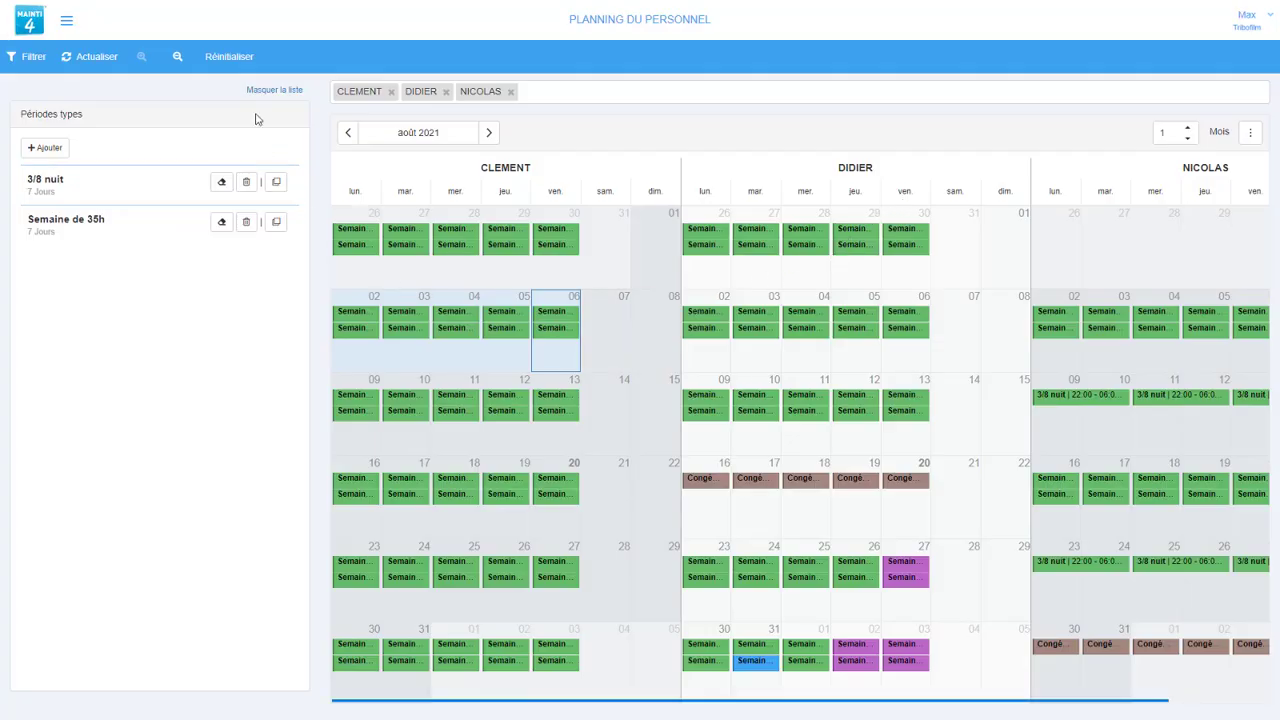
Examine the planning reset criteria, including the whole-year option and the personnel choice, without resetting anything
{"action": "left_click", "coordinate": [238, 65]}
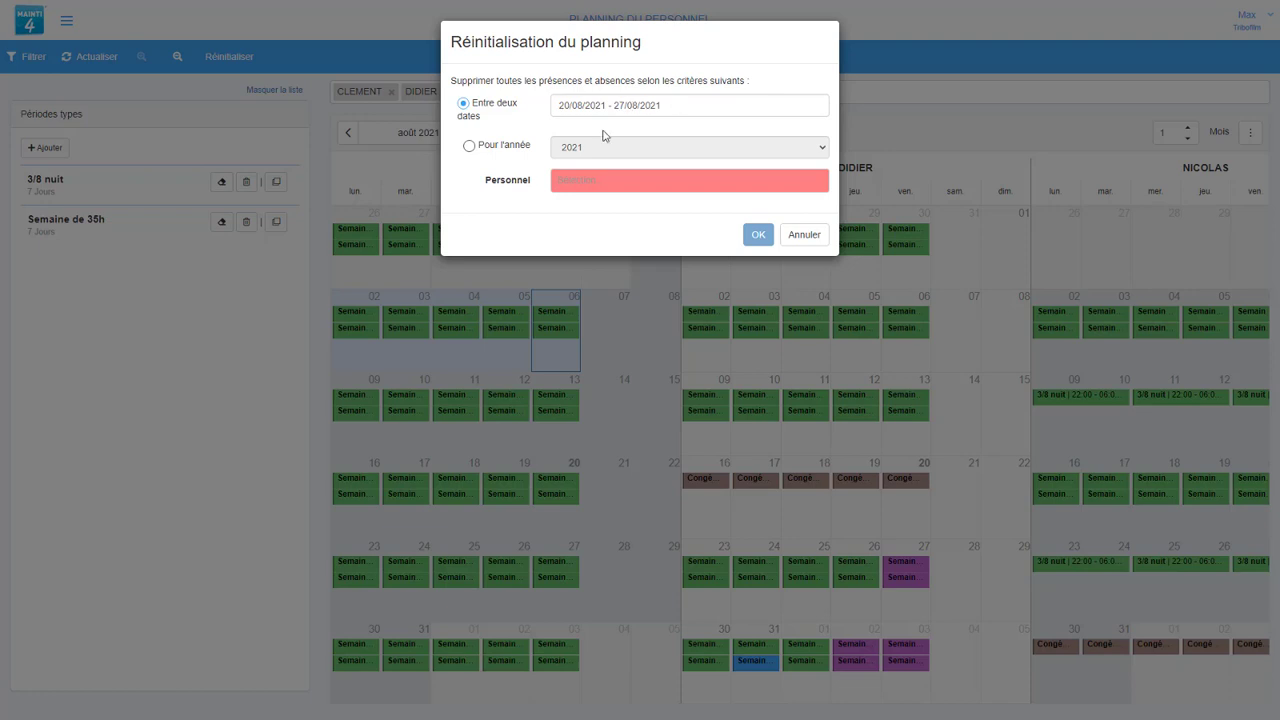
{"action": "left_click", "coordinate": [510, 146]}
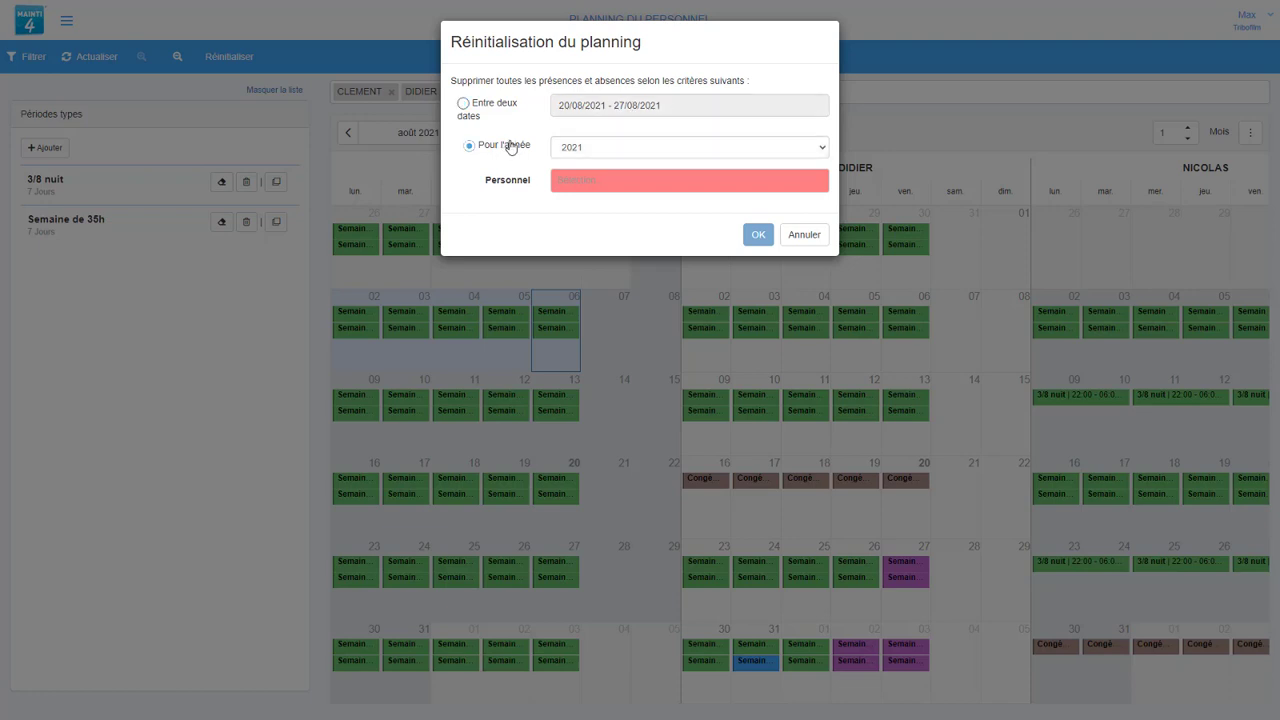
{"action": "left_click", "coordinate": [568, 182]}
{"action": "left_click", "coordinate": [570, 182]}
{"action": "left_click", "coordinate": [803, 235]}
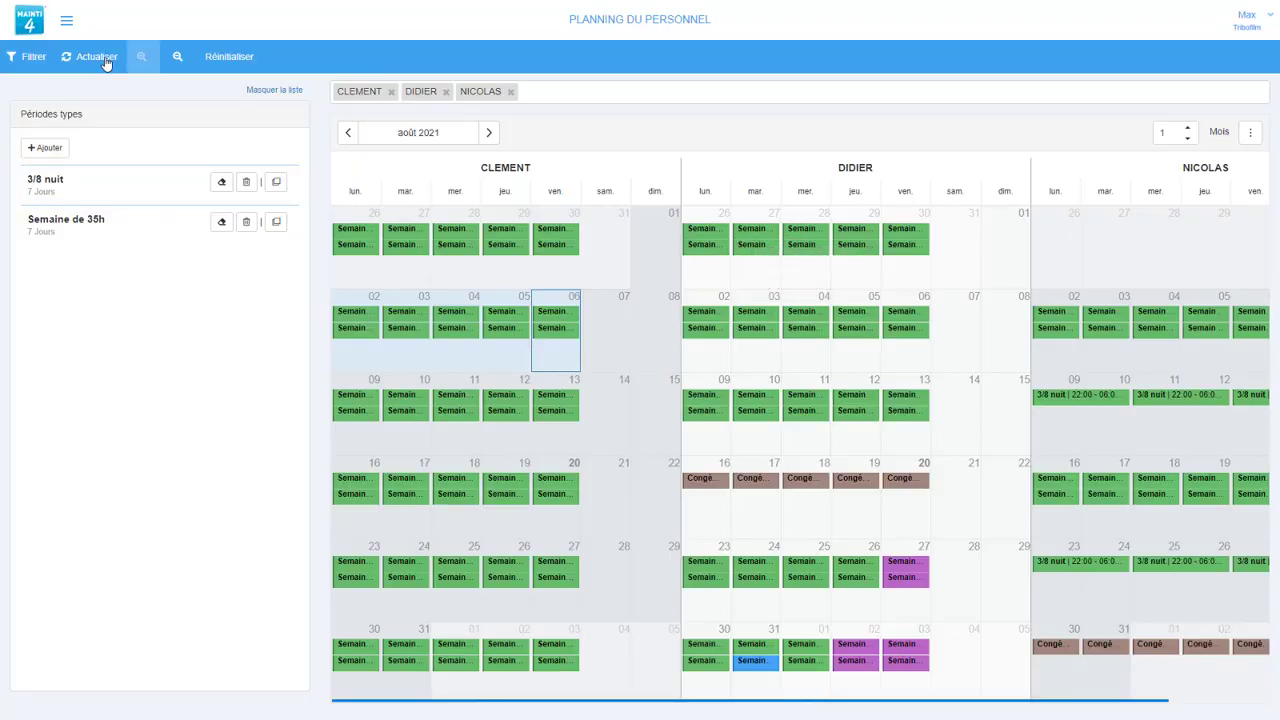
Generate the presence/absence summary (Récapitulatif des présences/absences) for the current month in PDF format and open the file
{"action": "left_click", "coordinate": [68, 22]}
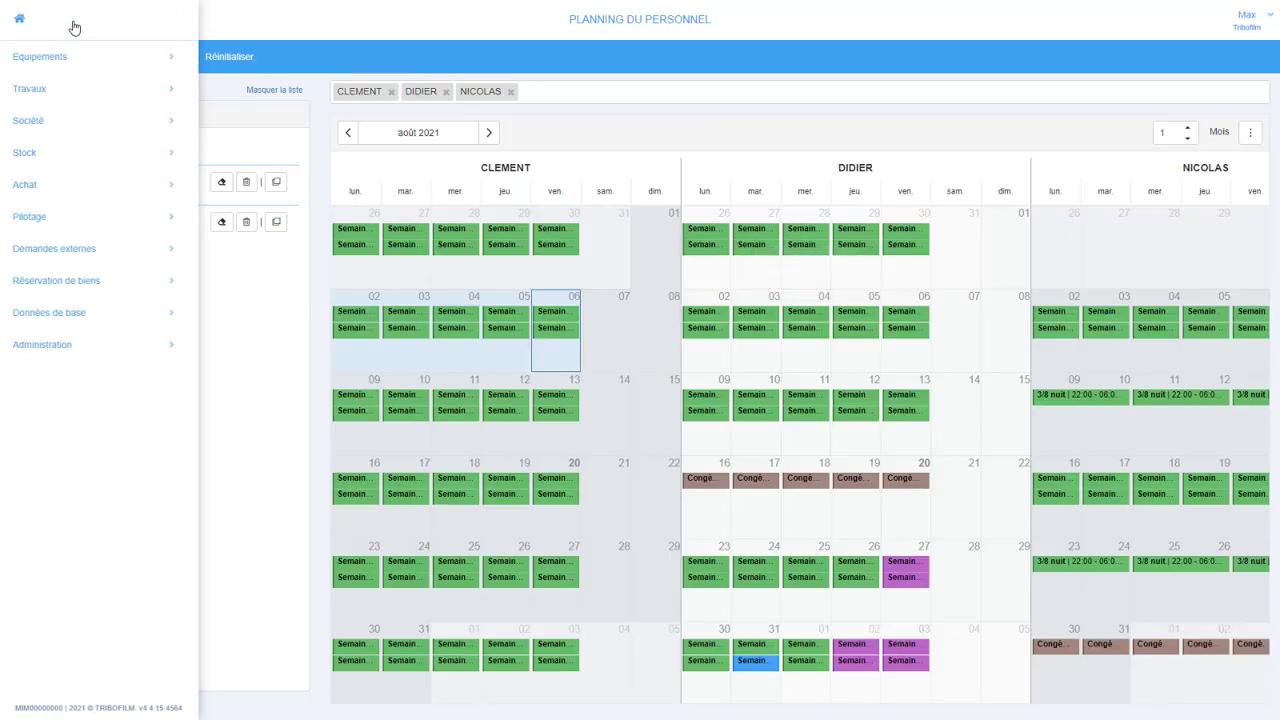
{"action": "left_click", "coordinate": [46, 219]}
{"action": "left_click", "coordinate": [155, 129]}
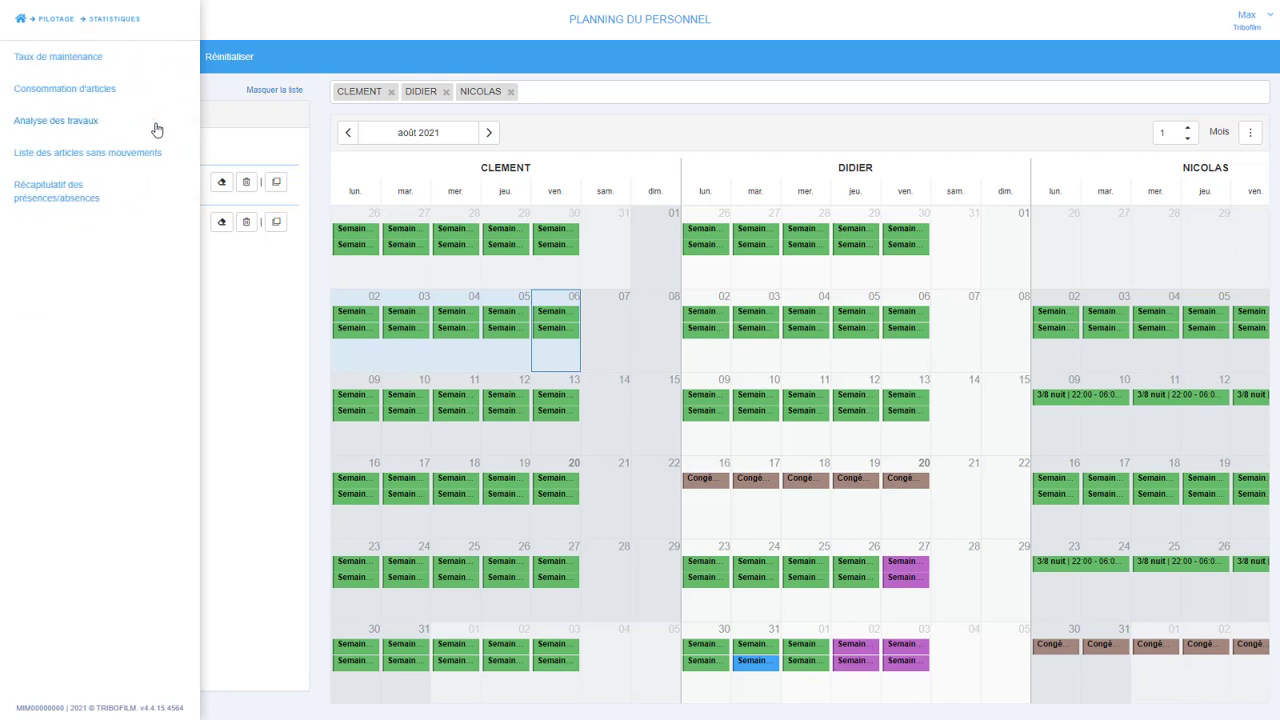
{"action": "left_click", "coordinate": [58, 199]}
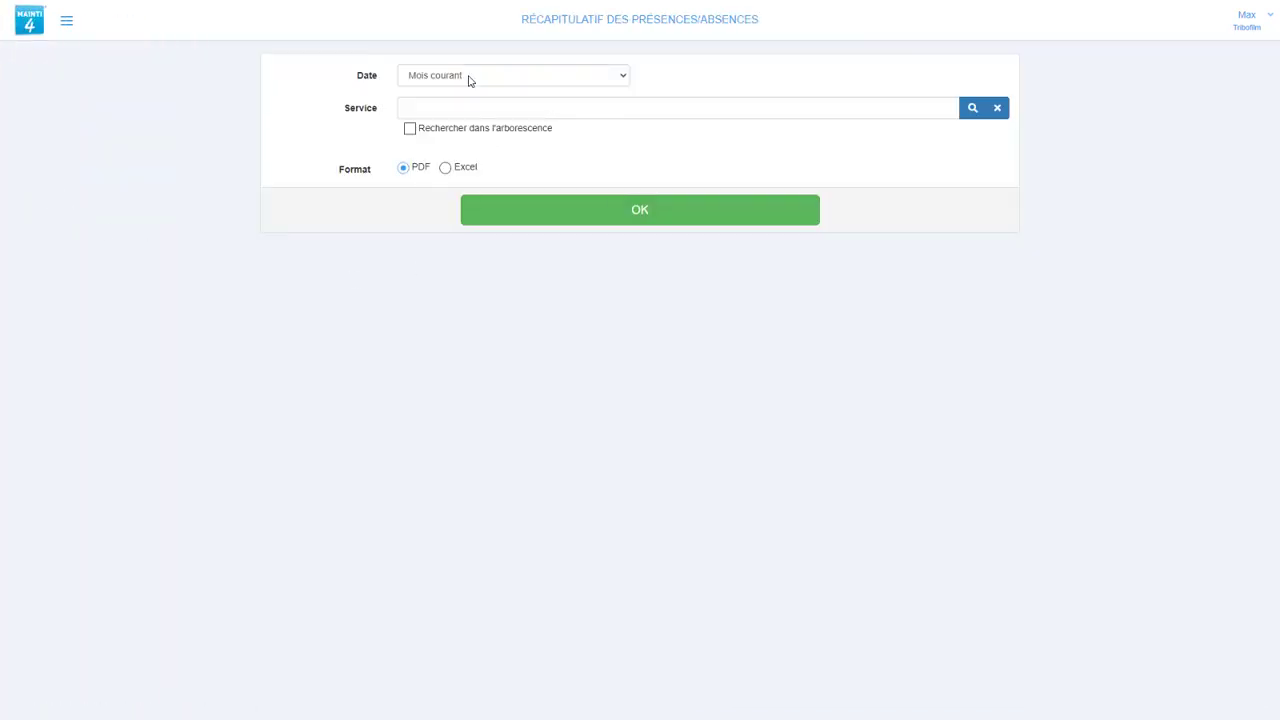
{"action": "left_click", "coordinate": [485, 213]}
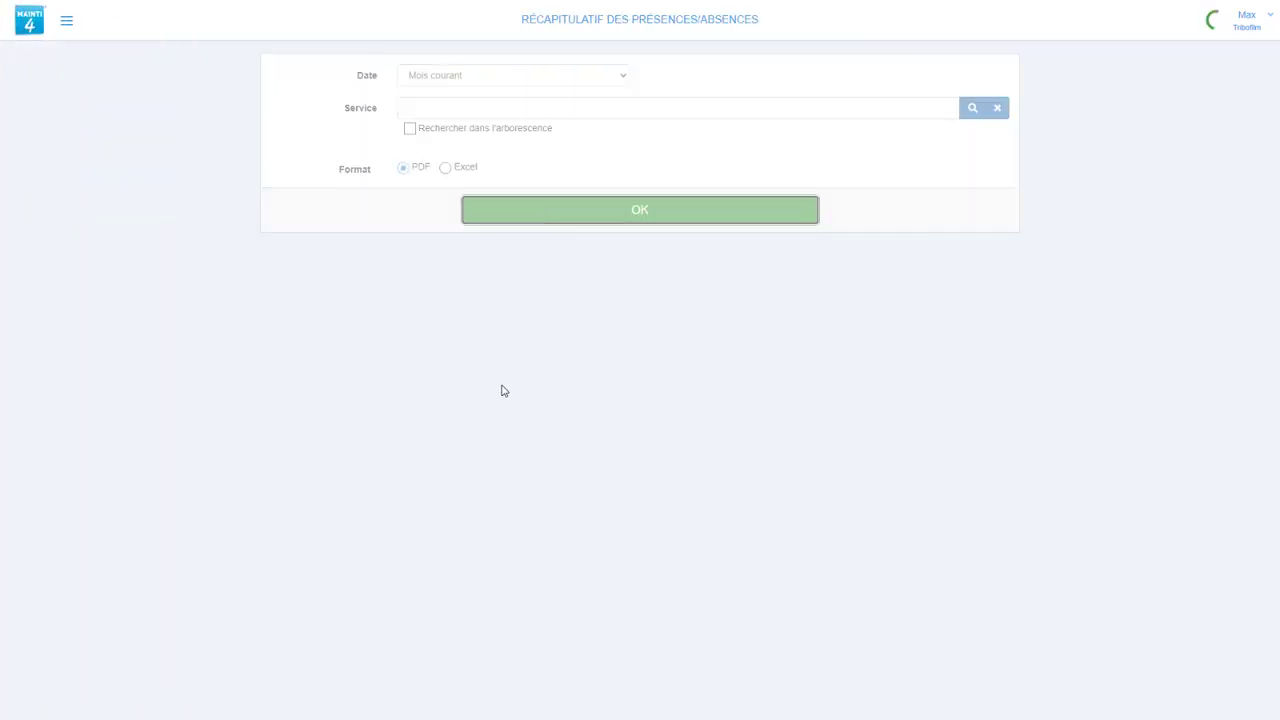
{"action": "left_click", "coordinate": [95, 708]}
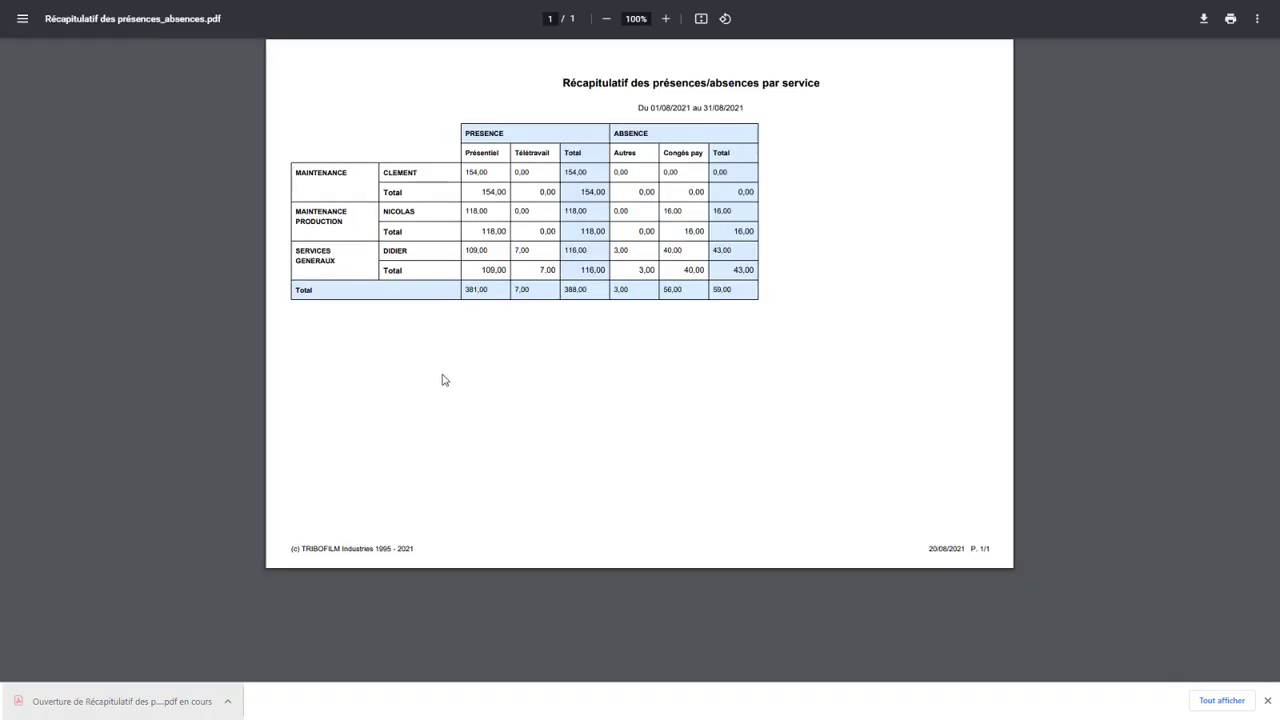